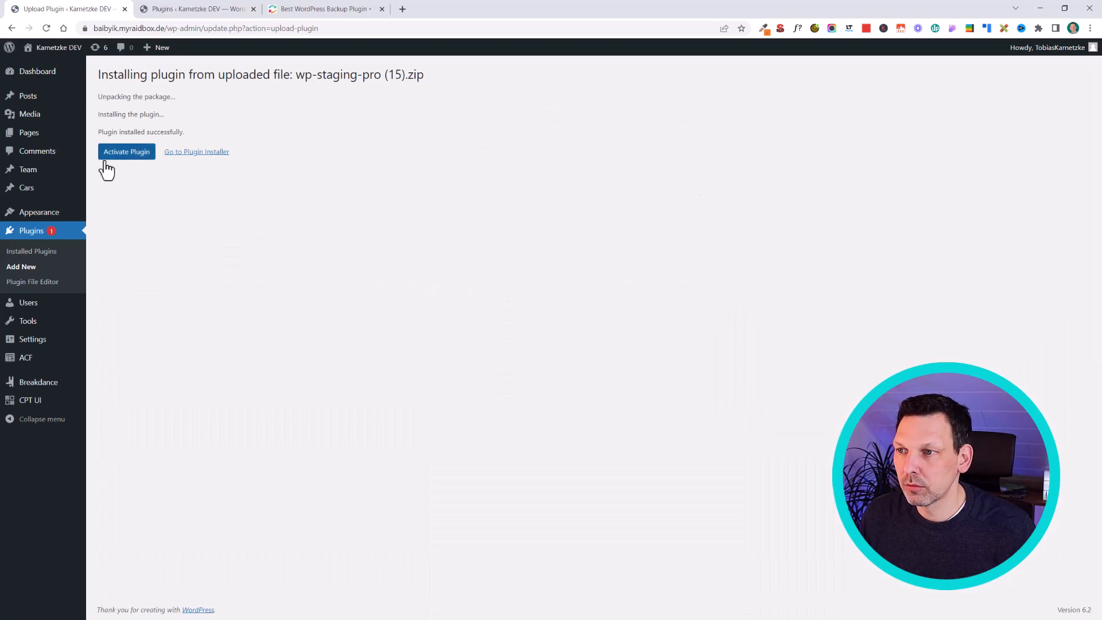
Step: Activate the uploaded WP Staging Pro plugin and register it with the licence key
left_click(125, 156)
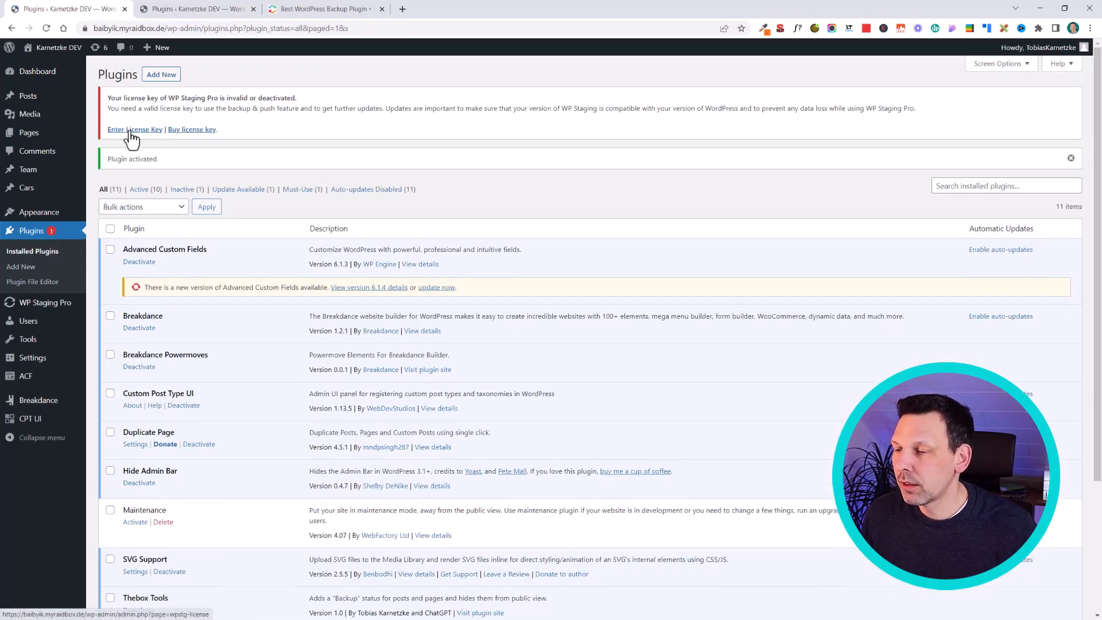
left_click(20, 304)
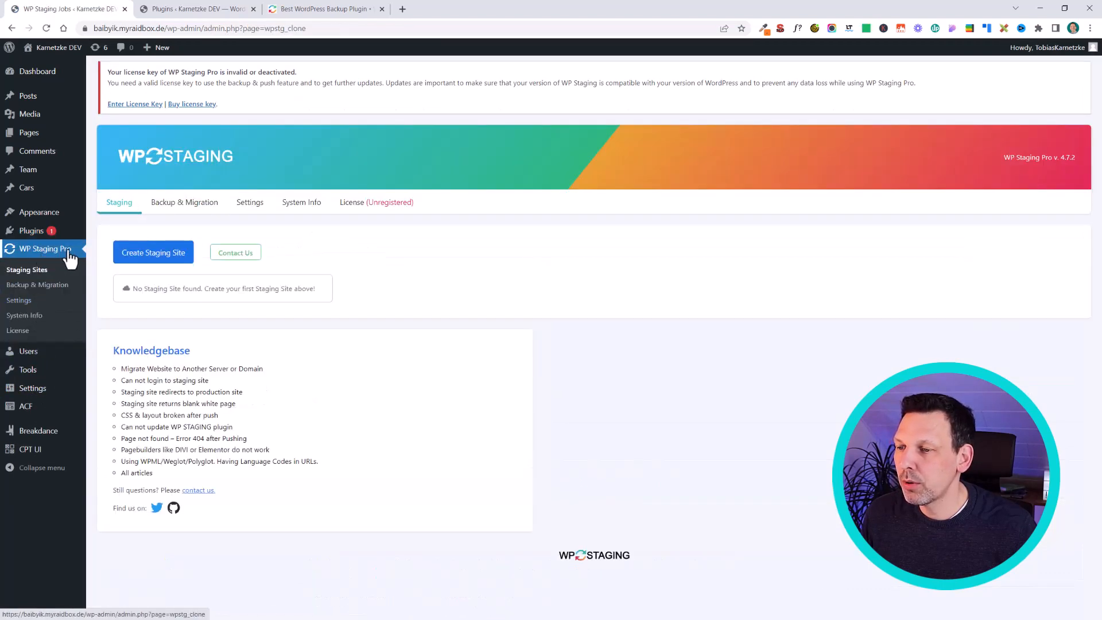
left_click(399, 209)
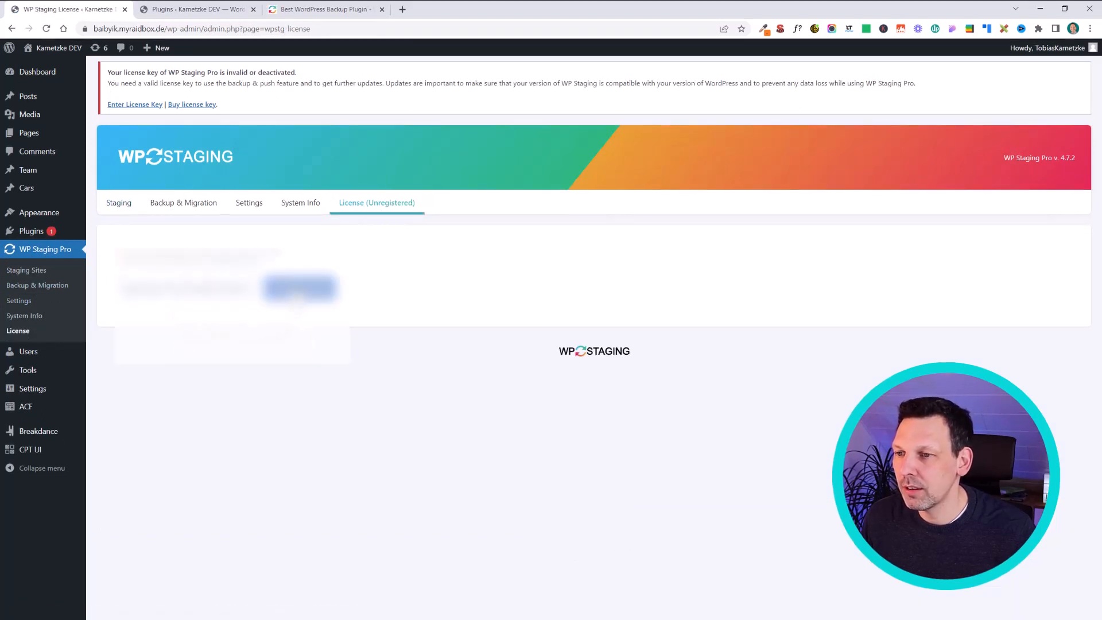
left_click(298, 288)
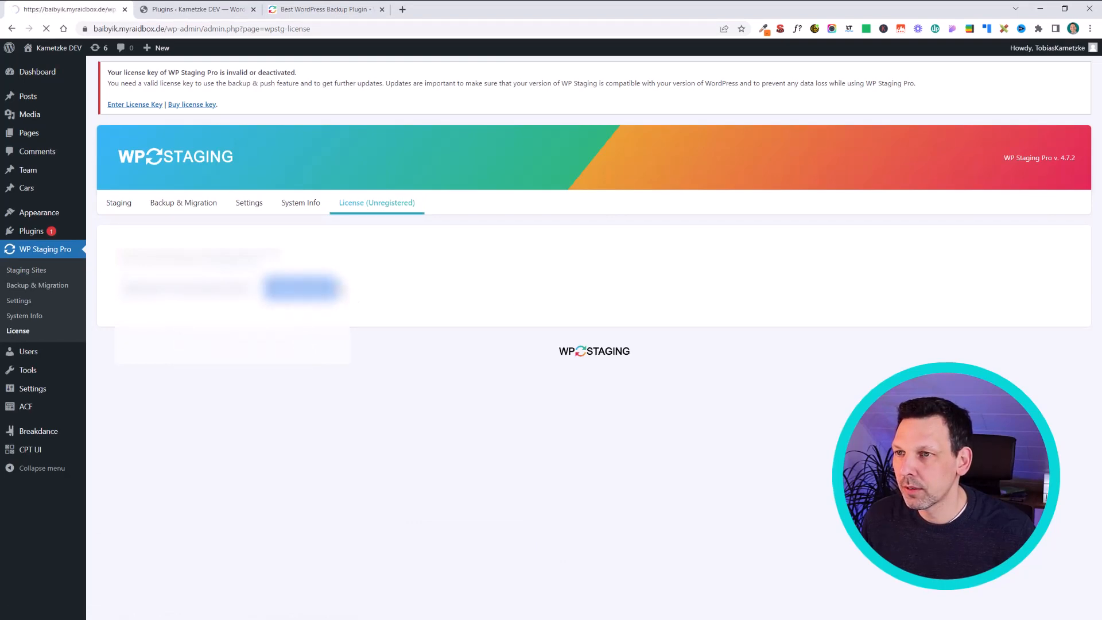
Step: Look over WP Staging Pro's staging and backup and migration sections, ending on the staging overview
left_click(122, 146)
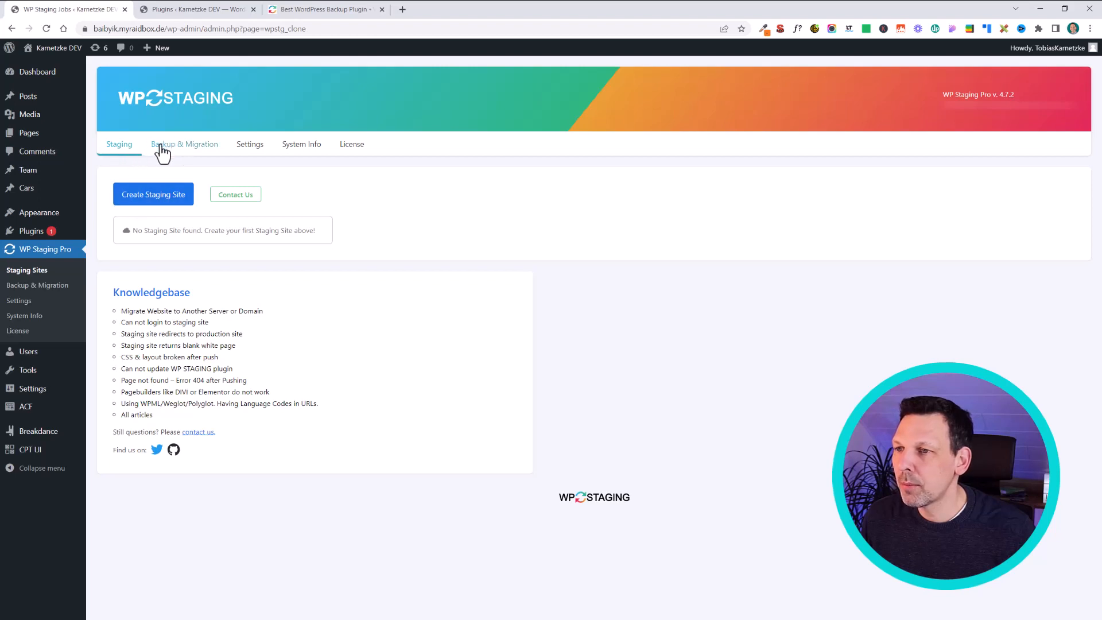
left_click(202, 152)
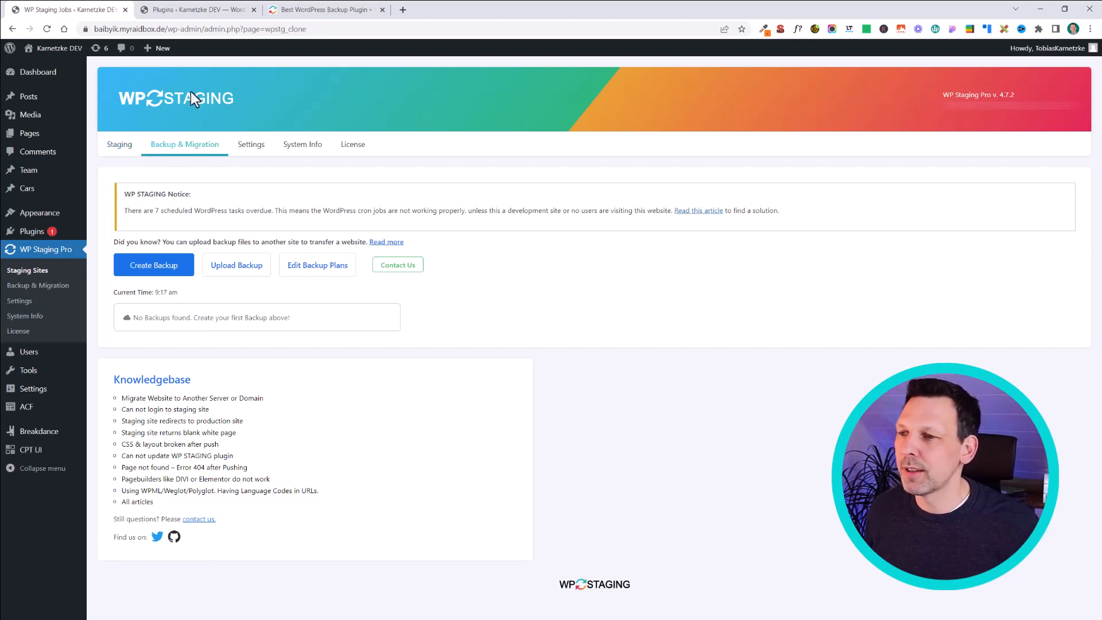
left_click(125, 150)
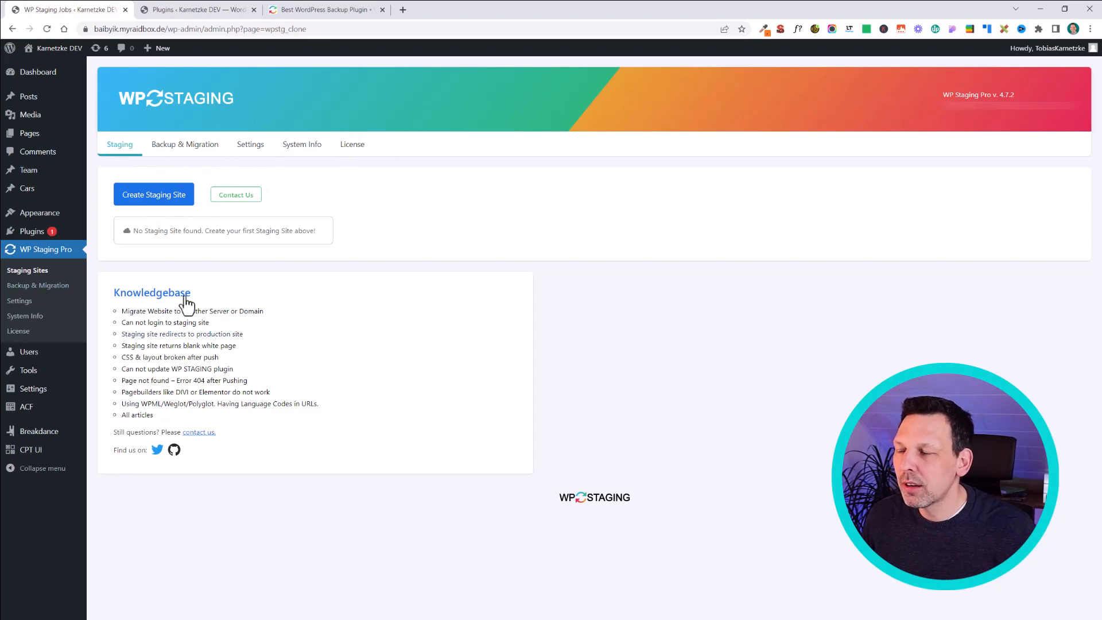
Step: Open the site's page list in a separate browser tab and load "This is my live website" in the Breakdance editor
mouse_move(38, 141)
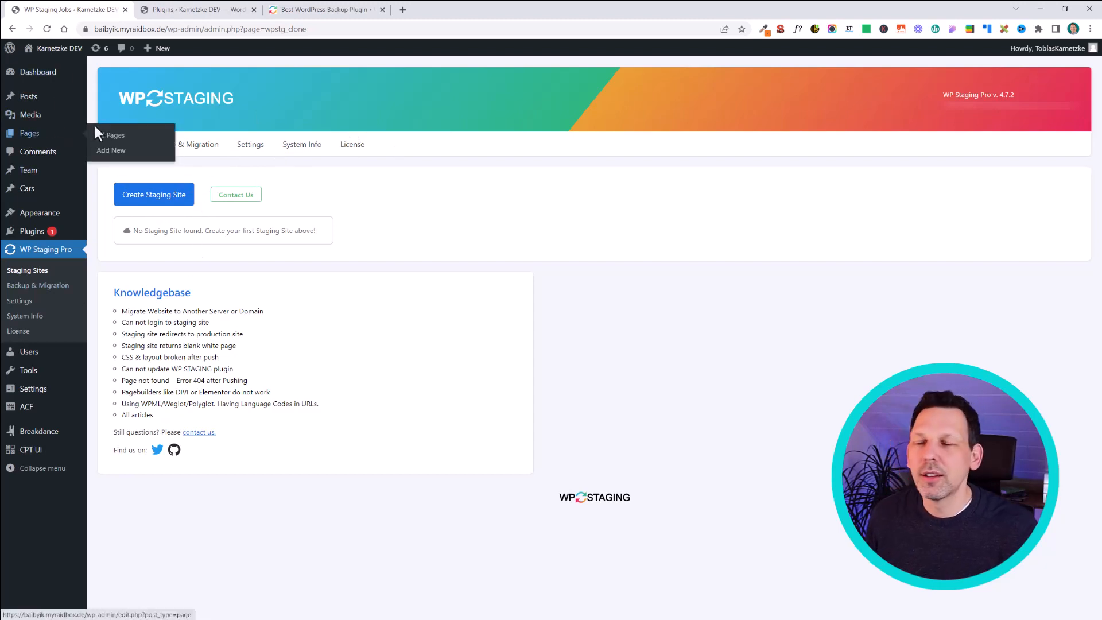
right_click(32, 129)
left_click(86, 139)
left_click(172, 9)
left_click(287, 9)
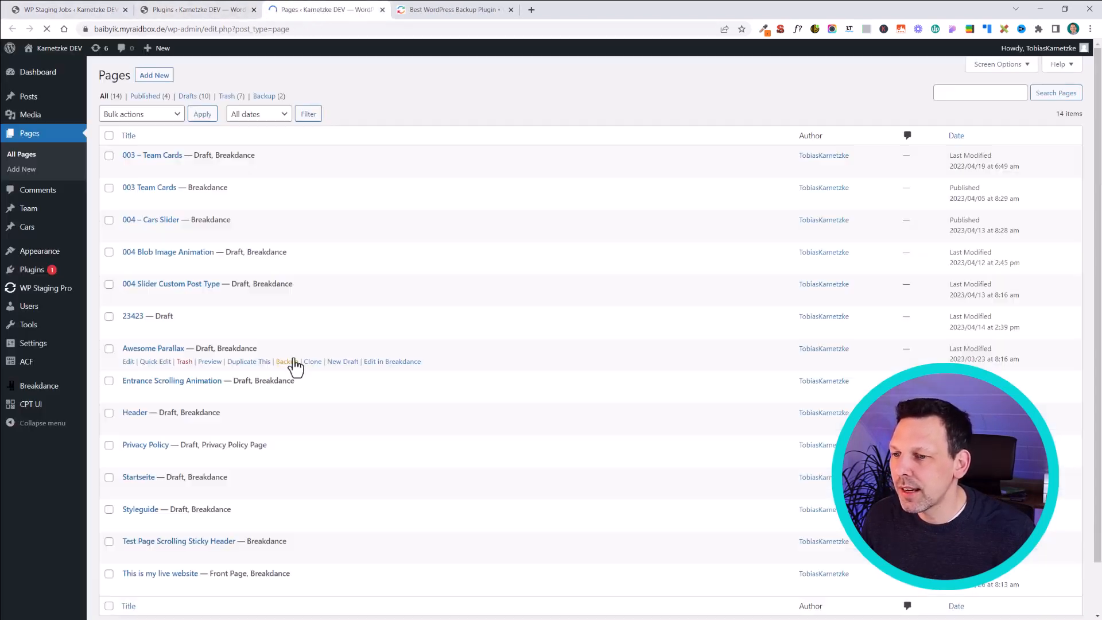
scroll(298, 374, "down", 2)
mouse_move(152, 525)
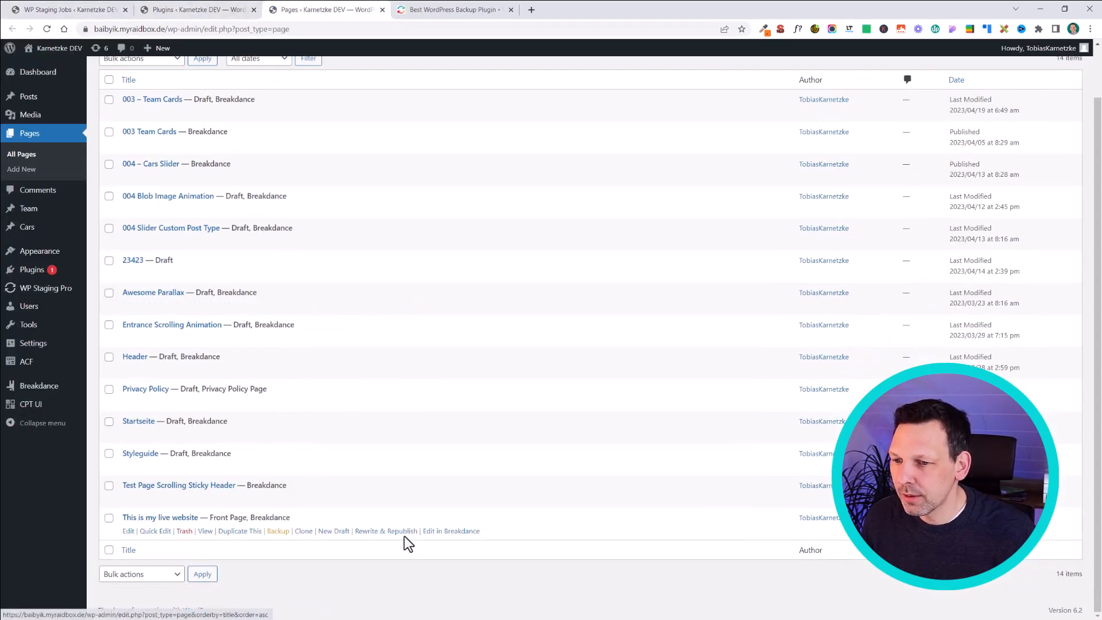
left_click(452, 531)
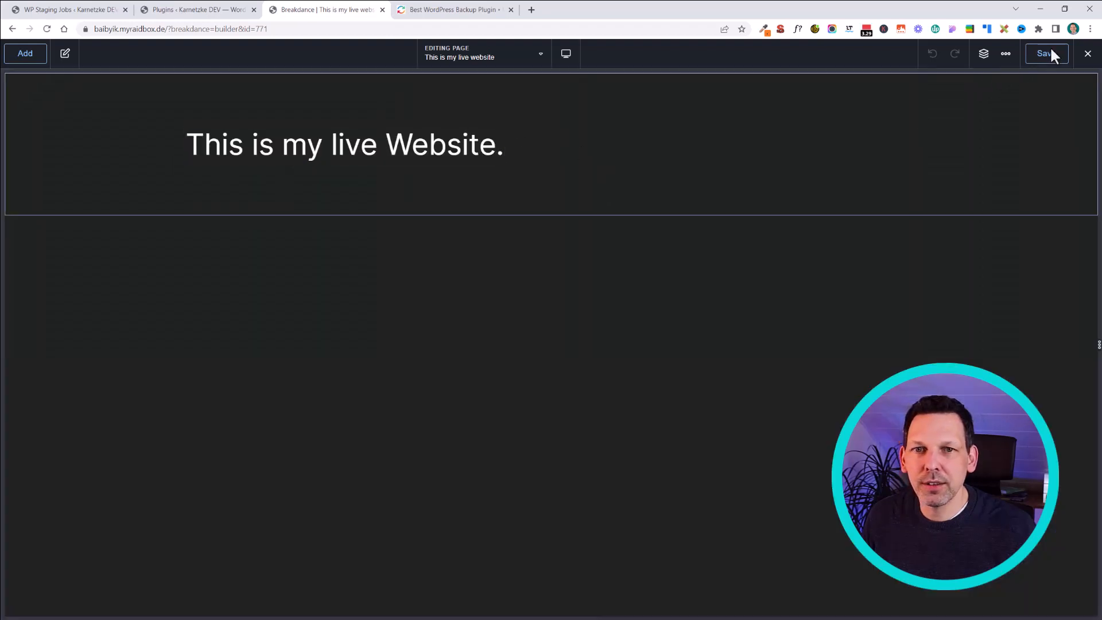
Step: Open the live website page's WordPress editor in a new tab and preview the published page from there
left_click(1088, 53)
right_click(1059, 109)
left_click(1056, 111)
left_click(454, 10)
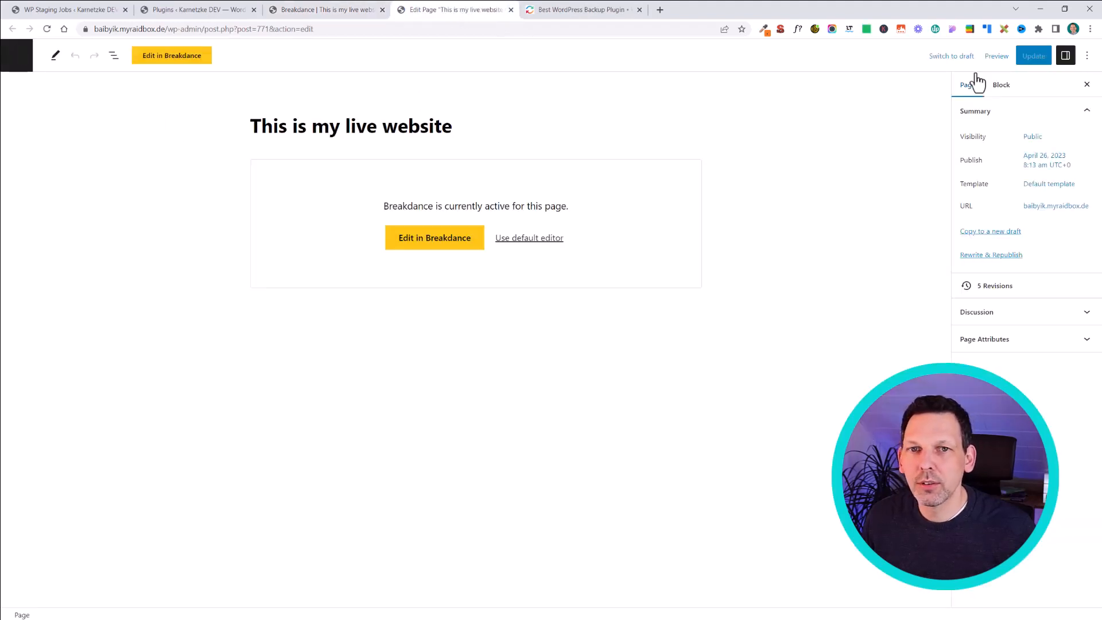
left_click(1003, 57)
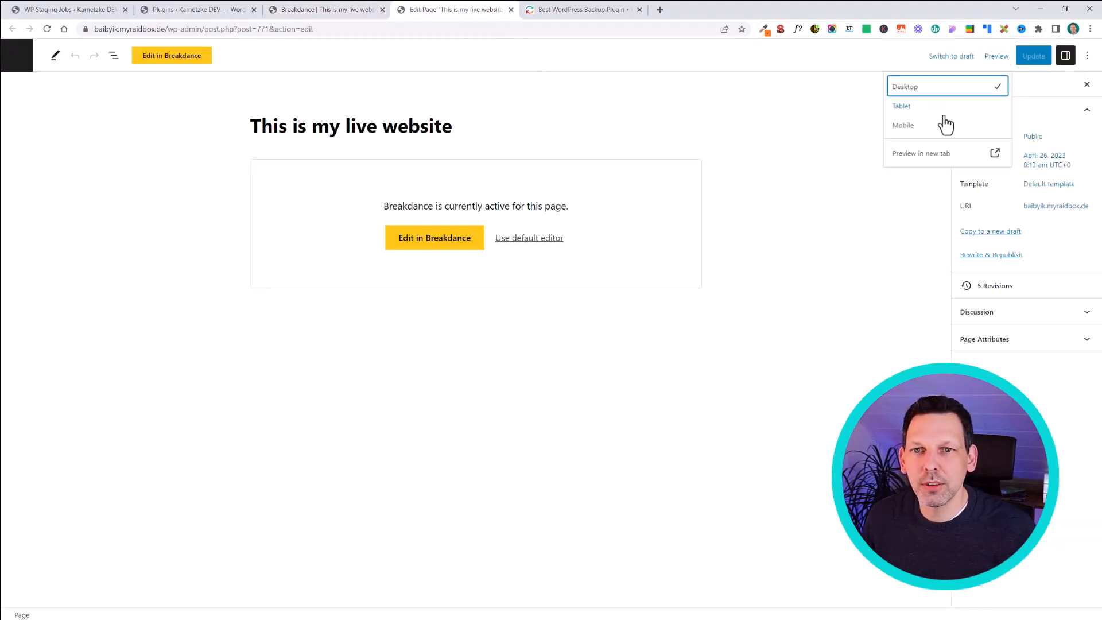
left_click(941, 166)
left_click(509, 10)
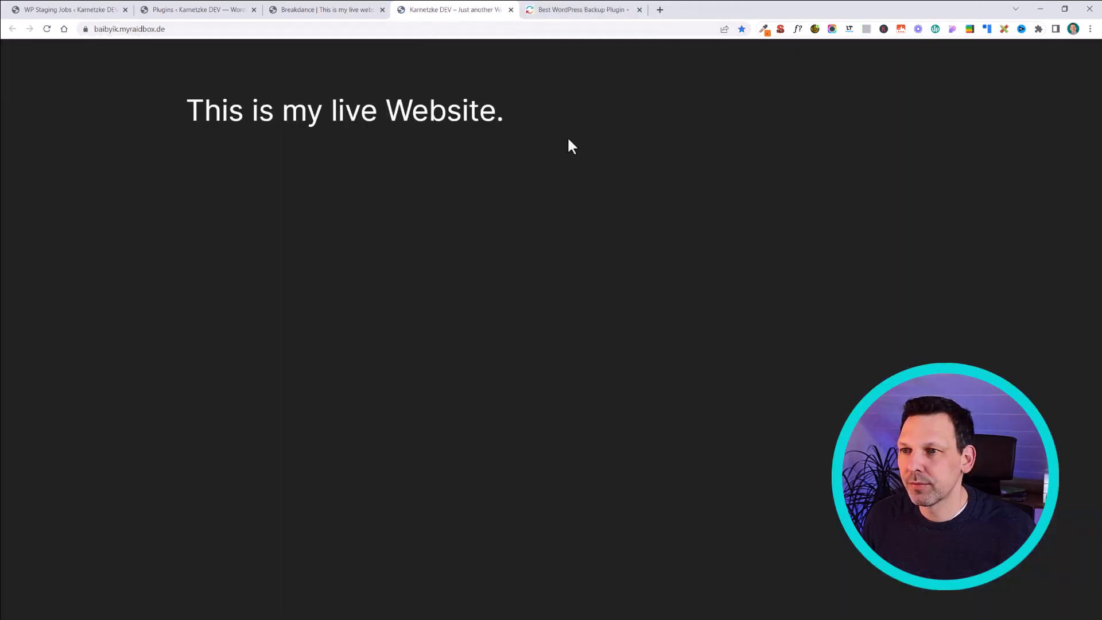
left_click_drag(568, 145, 183, 107)
Step: Return to WP Staging Pro and begin creating a staging site named "stagingsite"
left_click(330, 9)
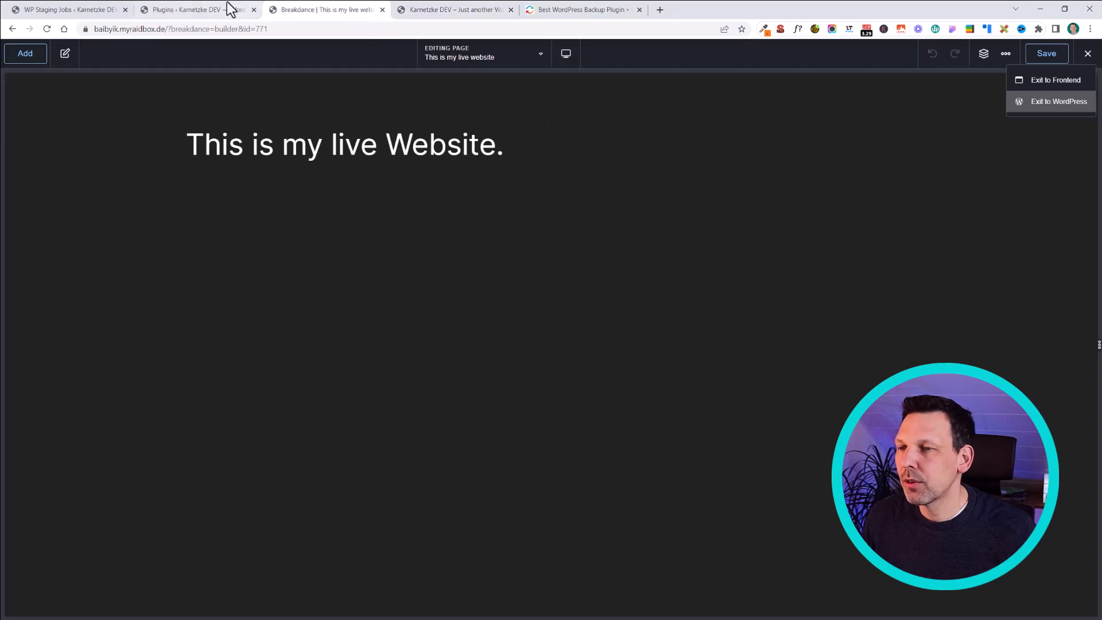
left_click(192, 10)
left_click(69, 10)
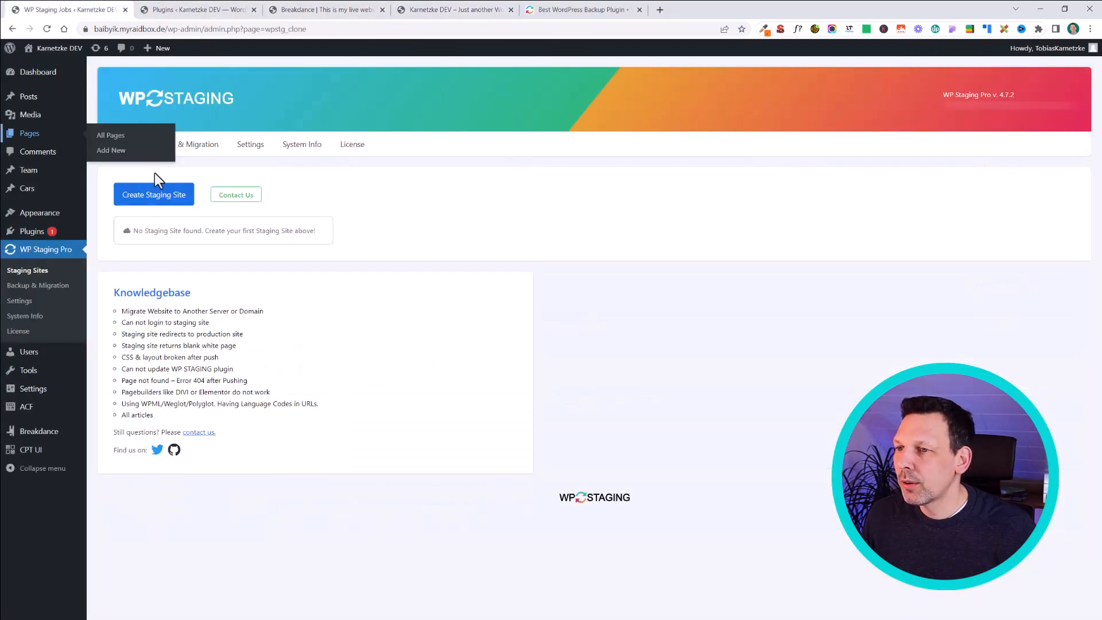
left_click(142, 194)
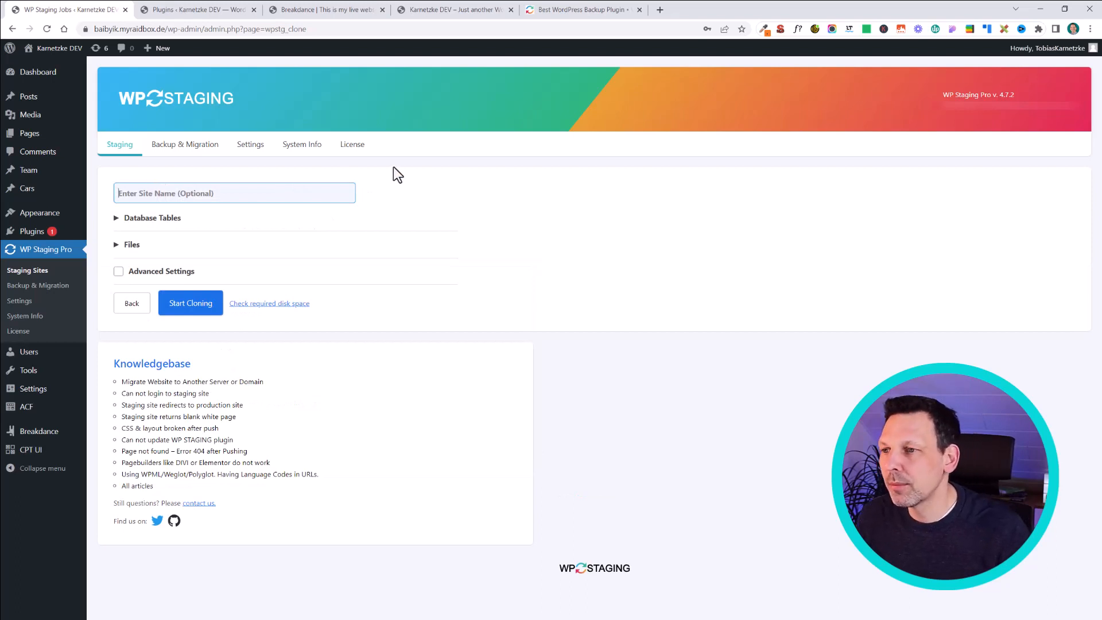
type("stag")
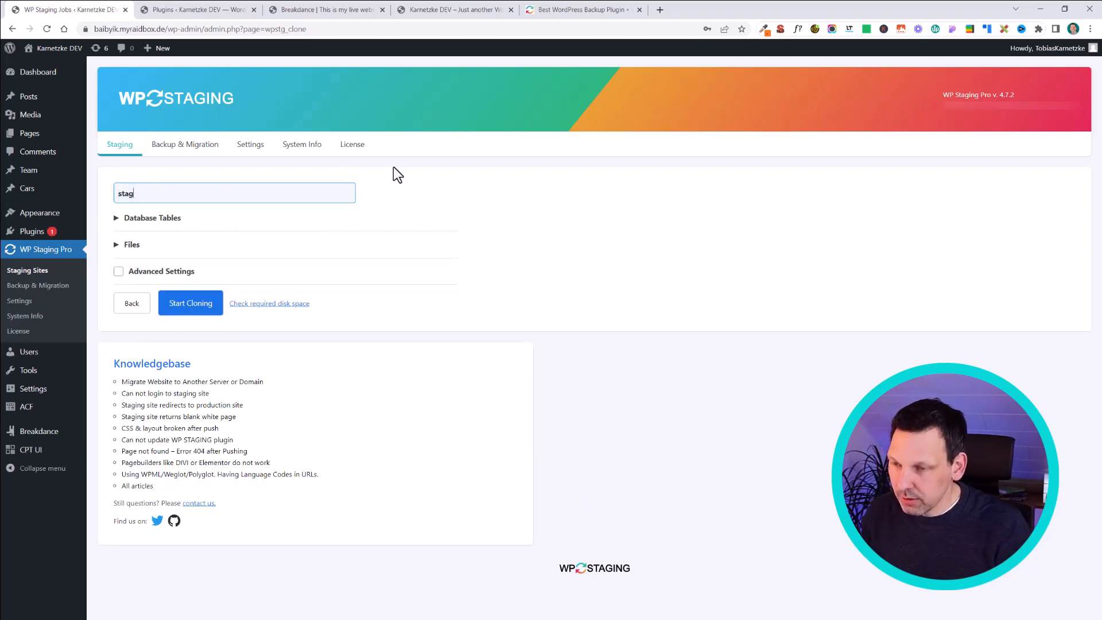
type("ingsite")
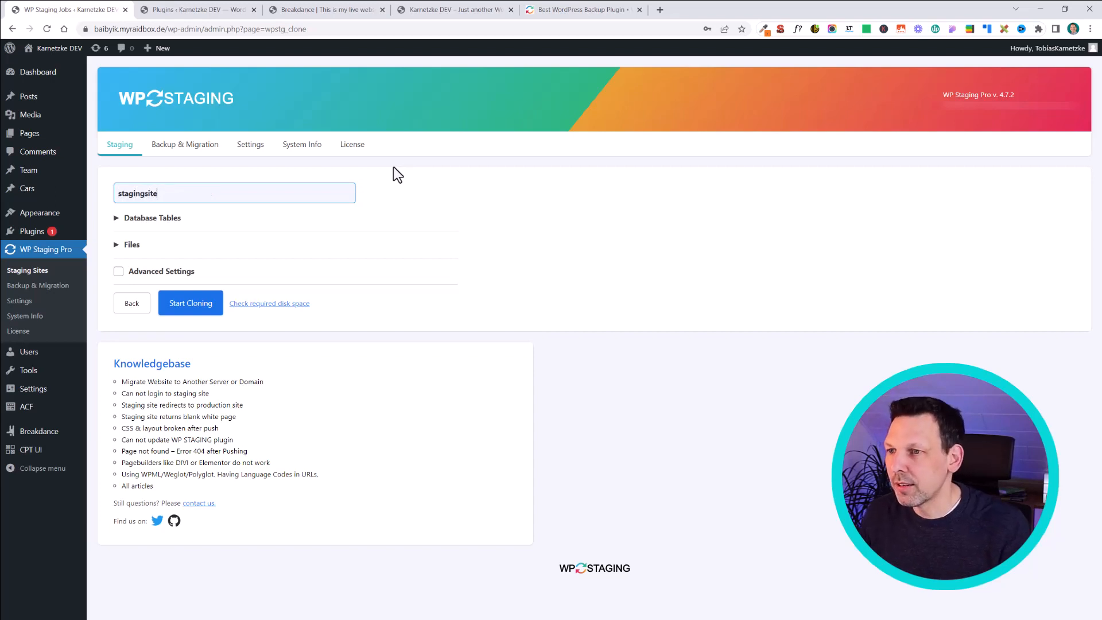
key("ctrl+a")
Step: Expand the database table and file selections to examine what gets copied to the staging site
left_click(182, 218)
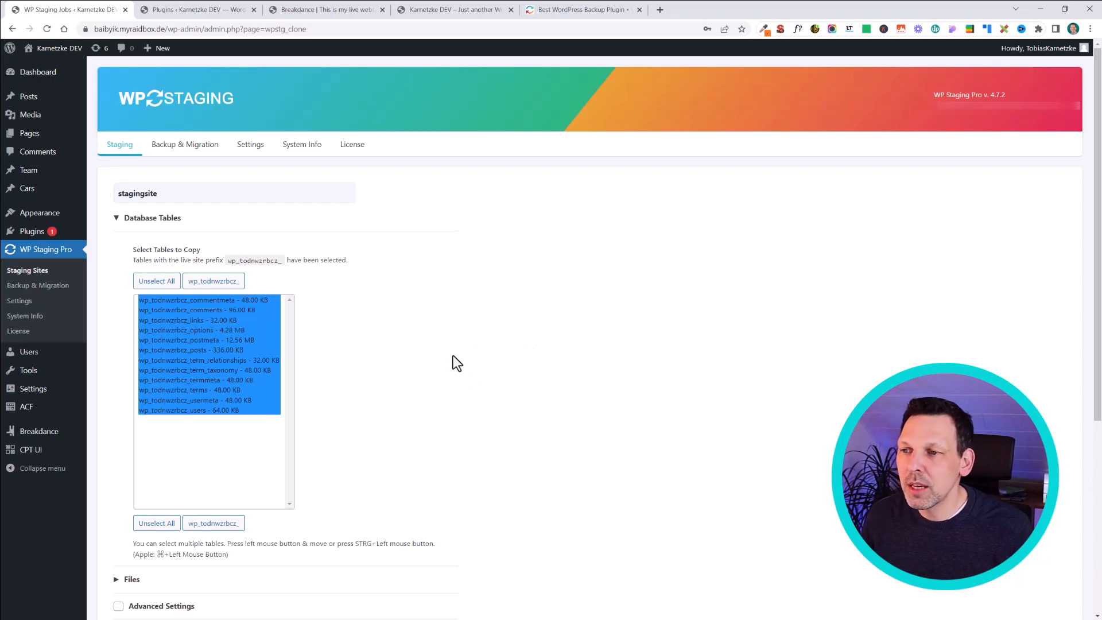
scroll(453, 355, "down", 3)
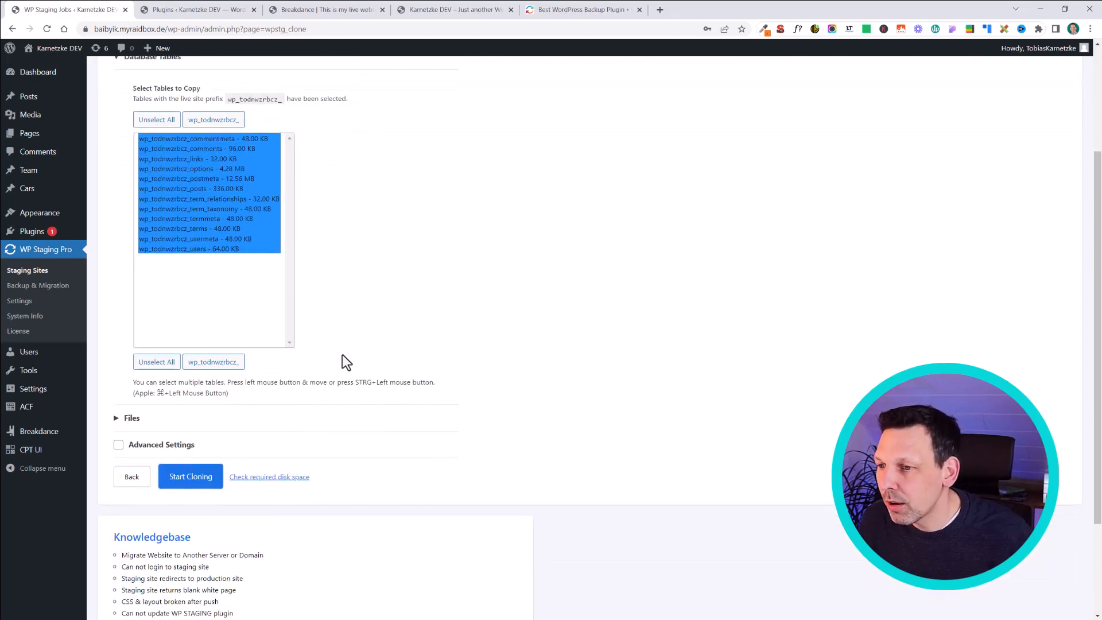
mouse_move(112, 435)
left_click(129, 418)
scroll(130, 425, "down", 4)
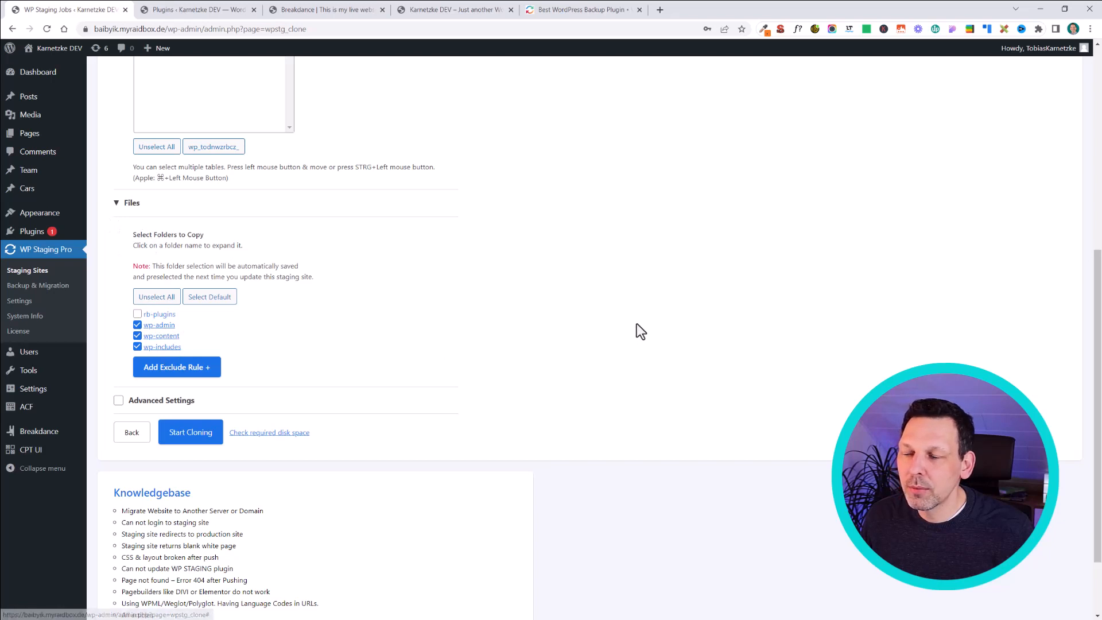
Step: Examine the subfolders of wp-content, including languages, and collapse the folder again
left_click(171, 339)
left_click(171, 345)
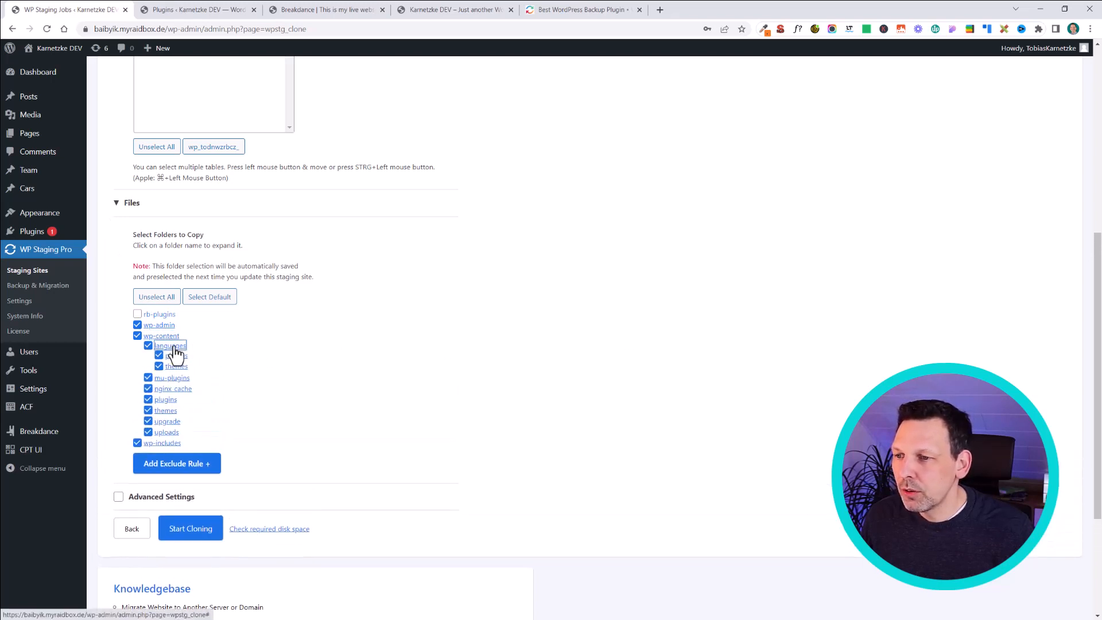
left_click(166, 337)
left_click(166, 337)
left_click(166, 339)
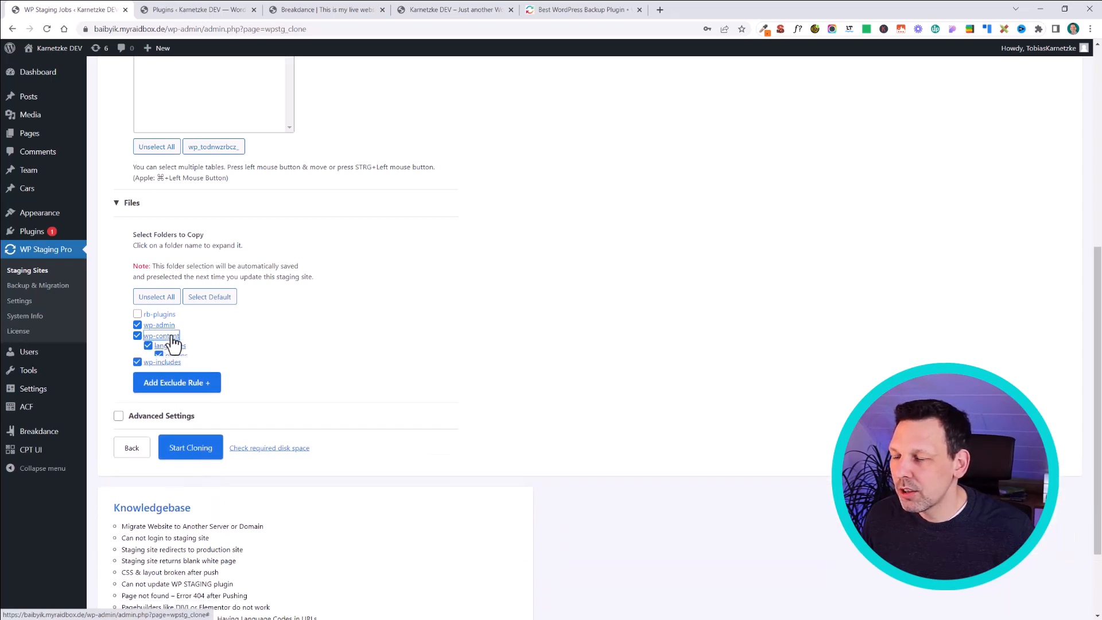
Step: Try a file size exclude rule with the Greater Than condition and clear all exclude rules
left_click(191, 372)
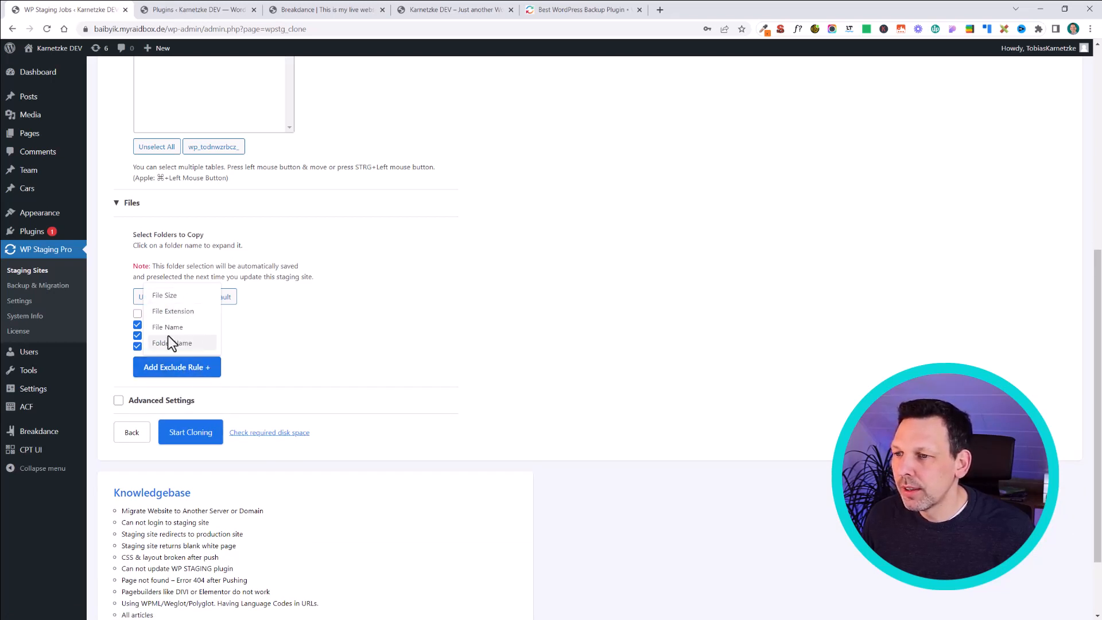
left_click(174, 295)
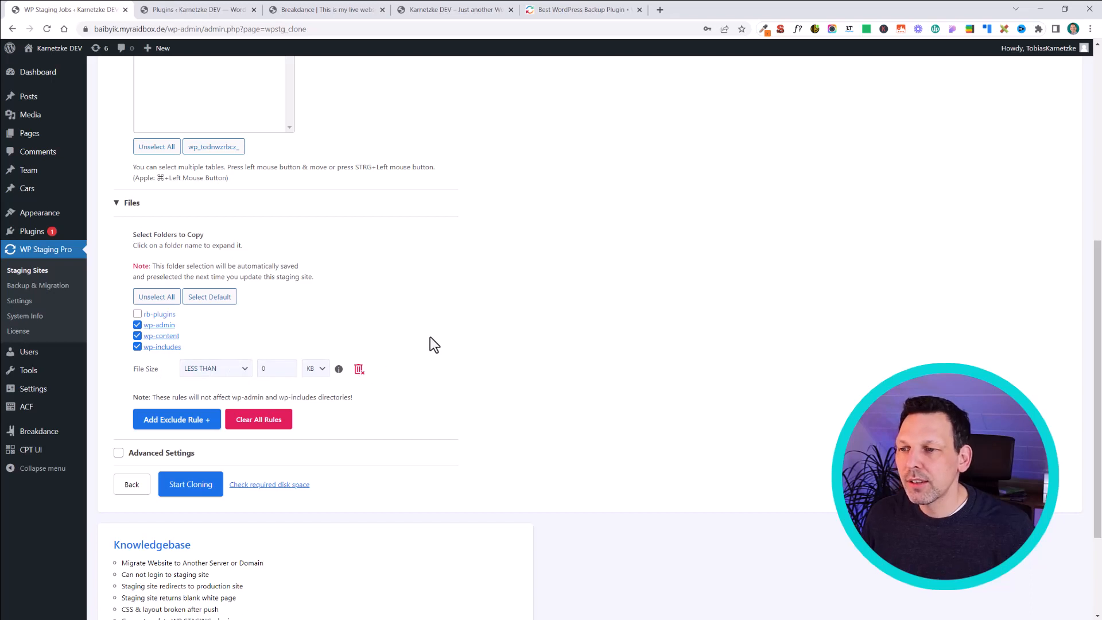
left_click(204, 368)
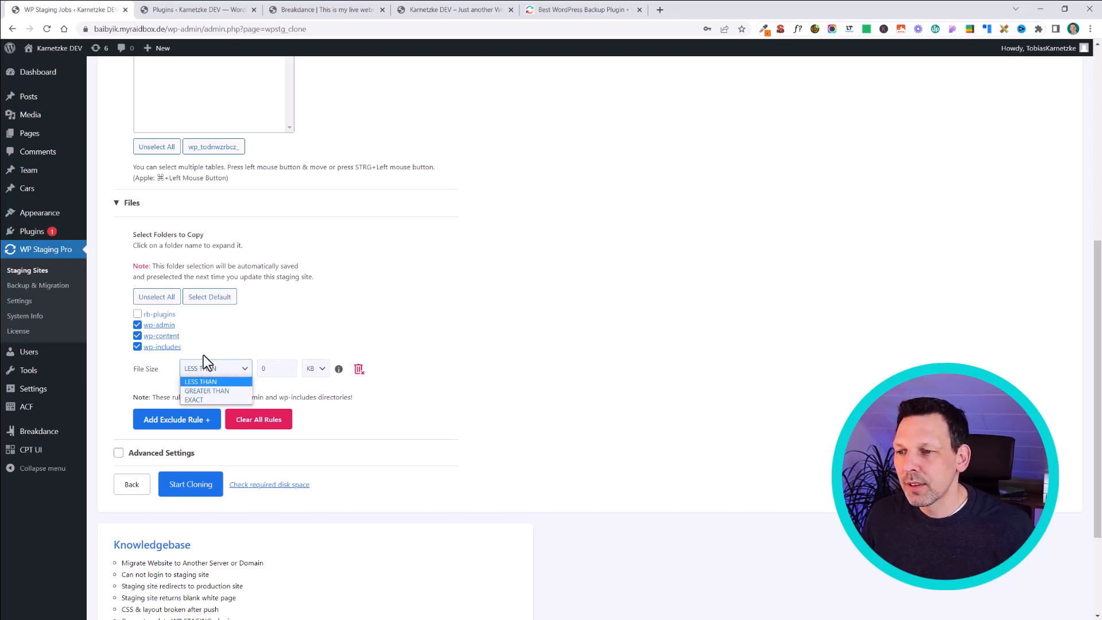
left_click(211, 391)
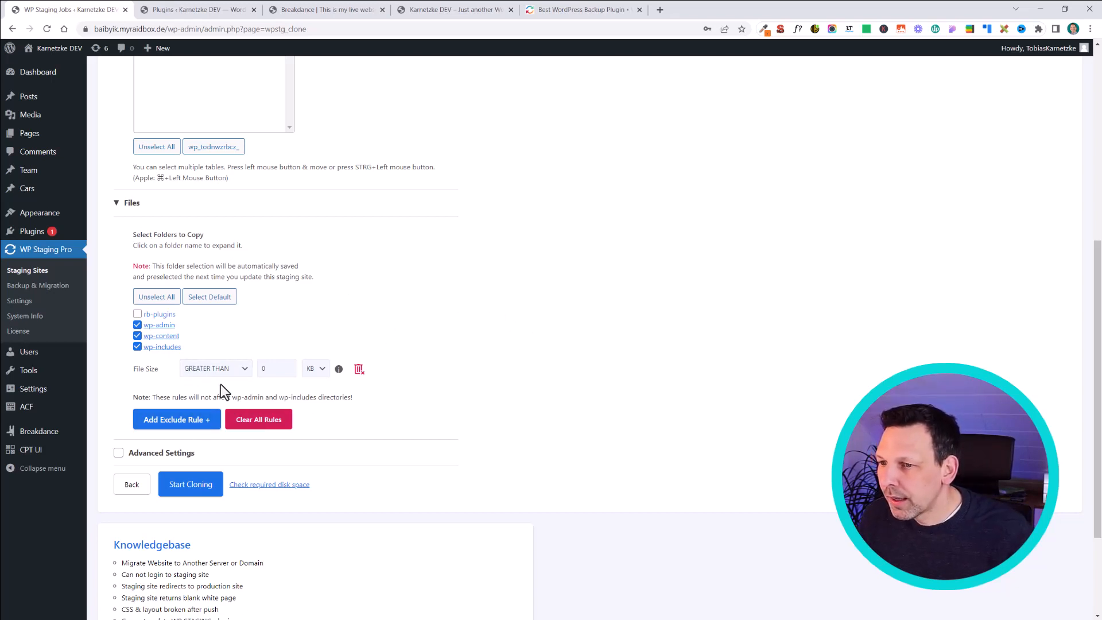
left_click(246, 418)
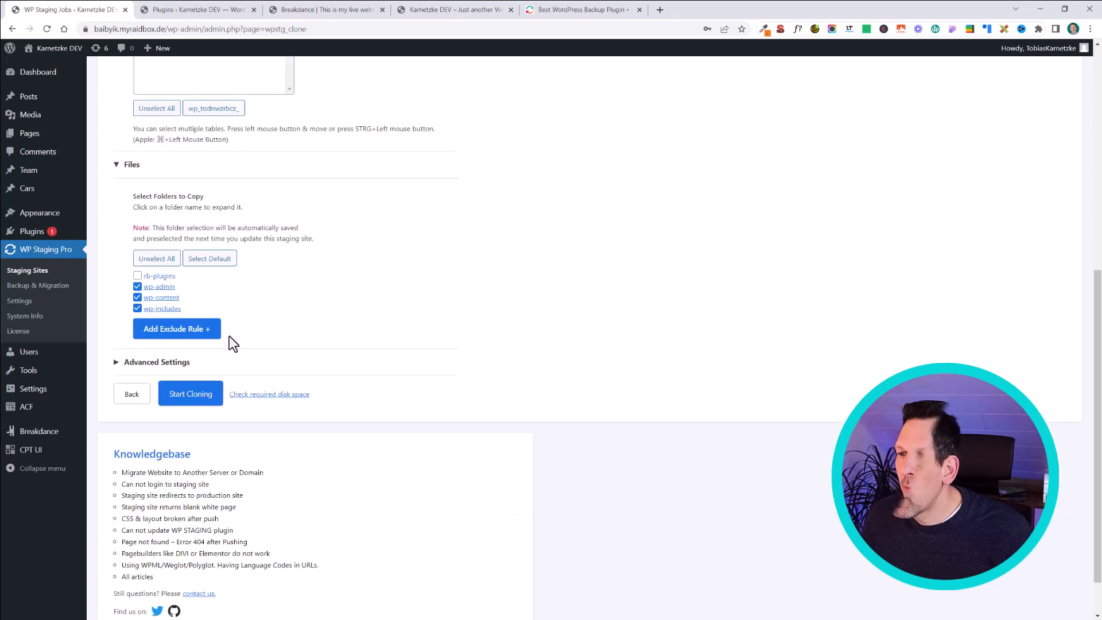
Step: Expand the advanced settings and review them together with the selected database tables and folders for the clone
left_click(166, 364)
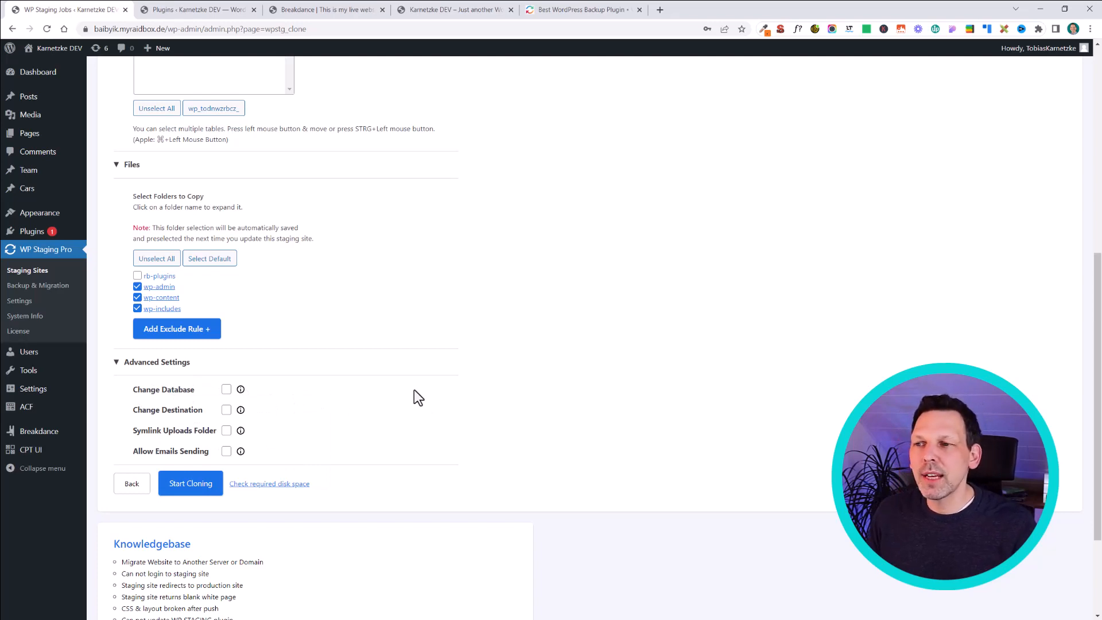
scroll(414, 390, "up", 7)
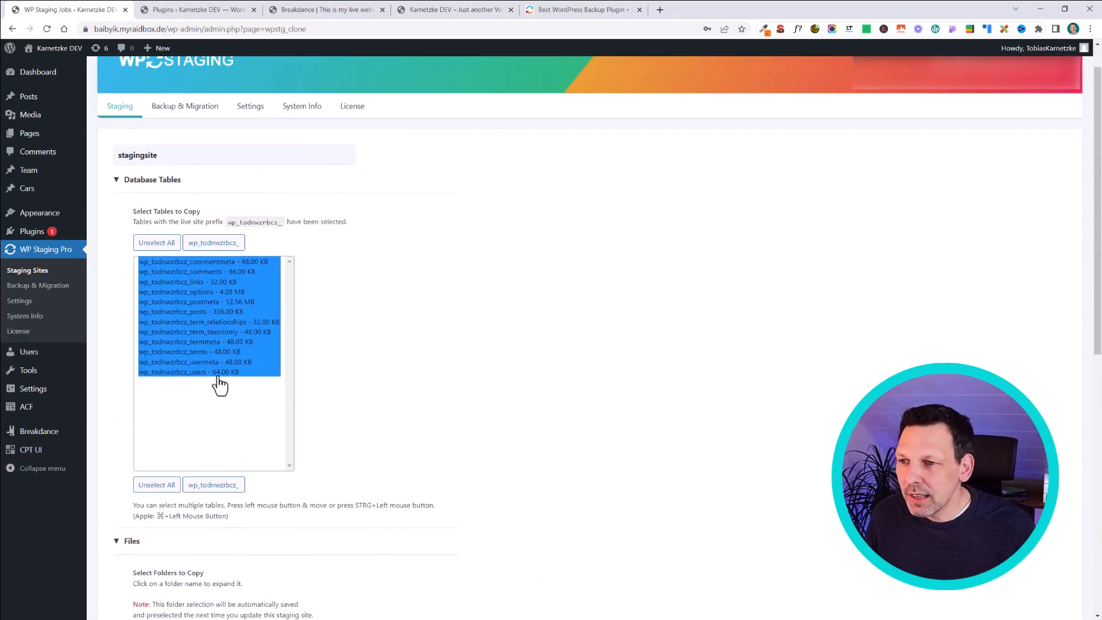
scroll(354, 342, "down", 9)
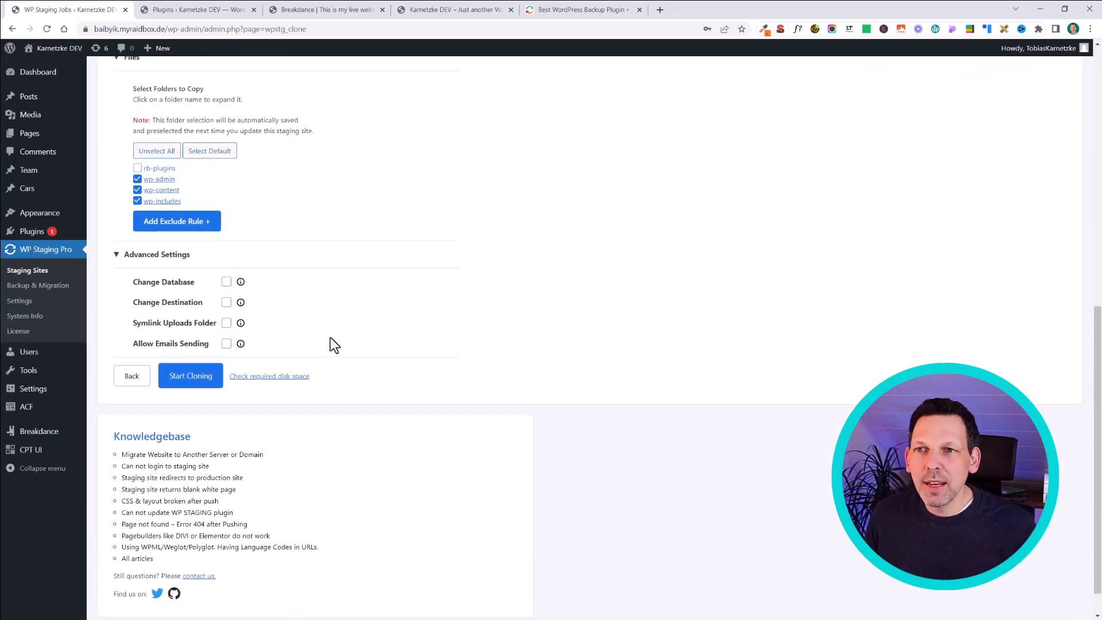
scroll(331, 345, "up", 2)
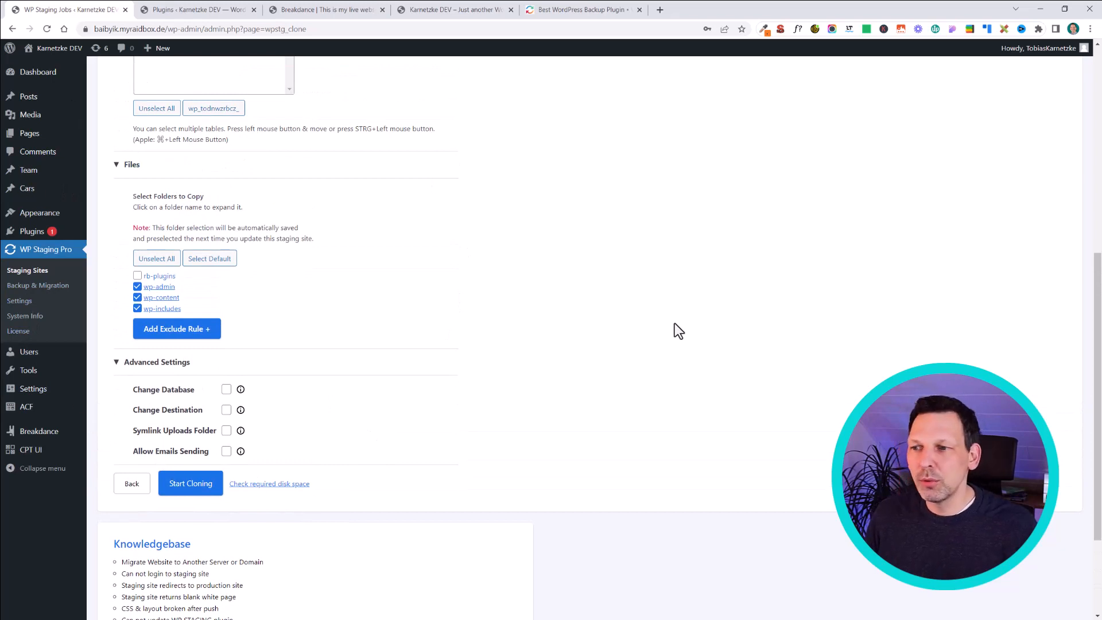
scroll(697, 317, "down", 1)
scroll(528, 215, "up", 3)
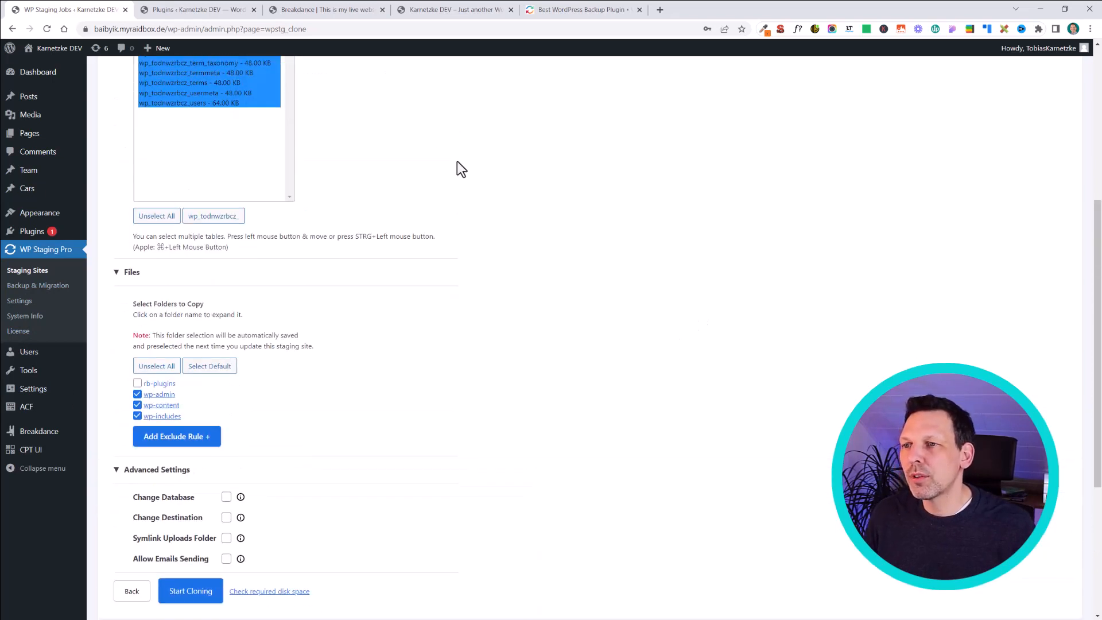
scroll(328, 119, "up", 2)
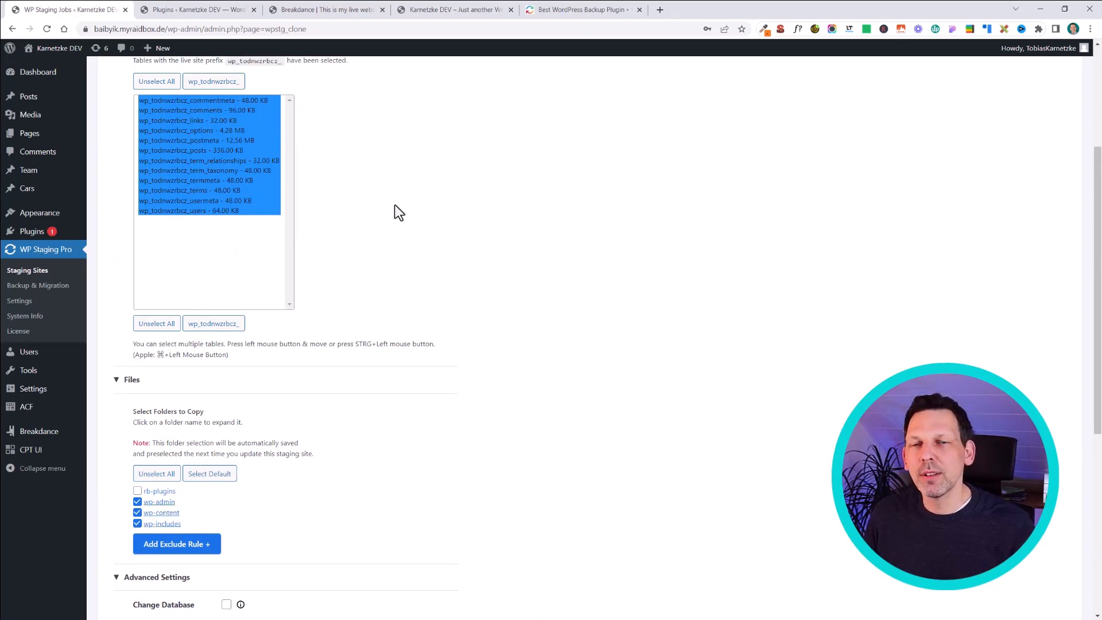
Step: Turn on Change Database and Change Destination one after the other to inspect their fields, switching each off again
scroll(320, 369, "down", 4)
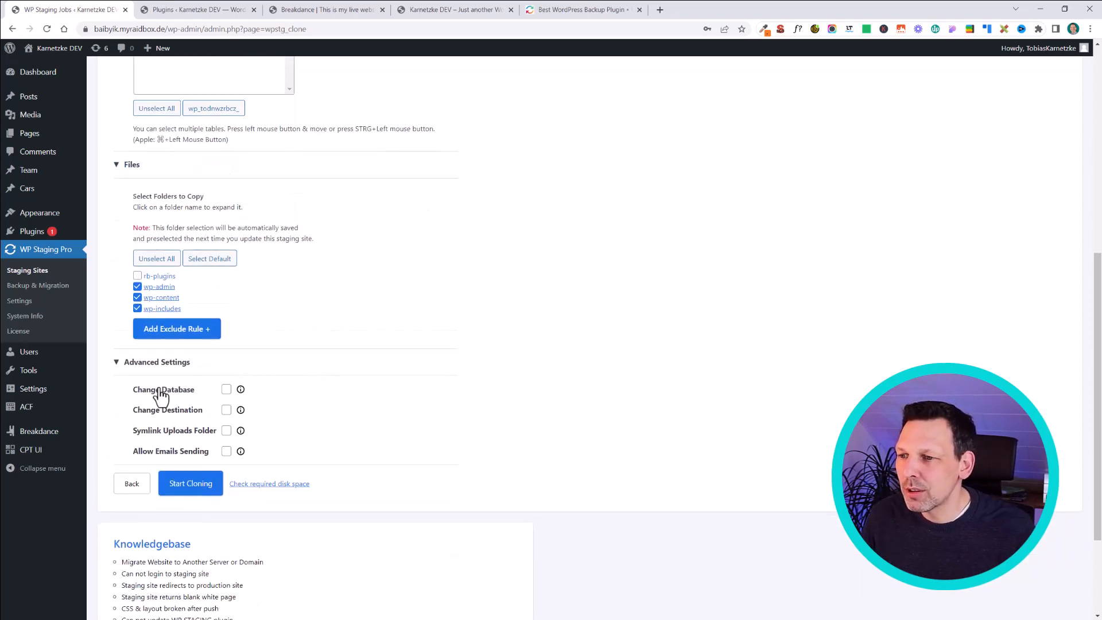
left_click(226, 389)
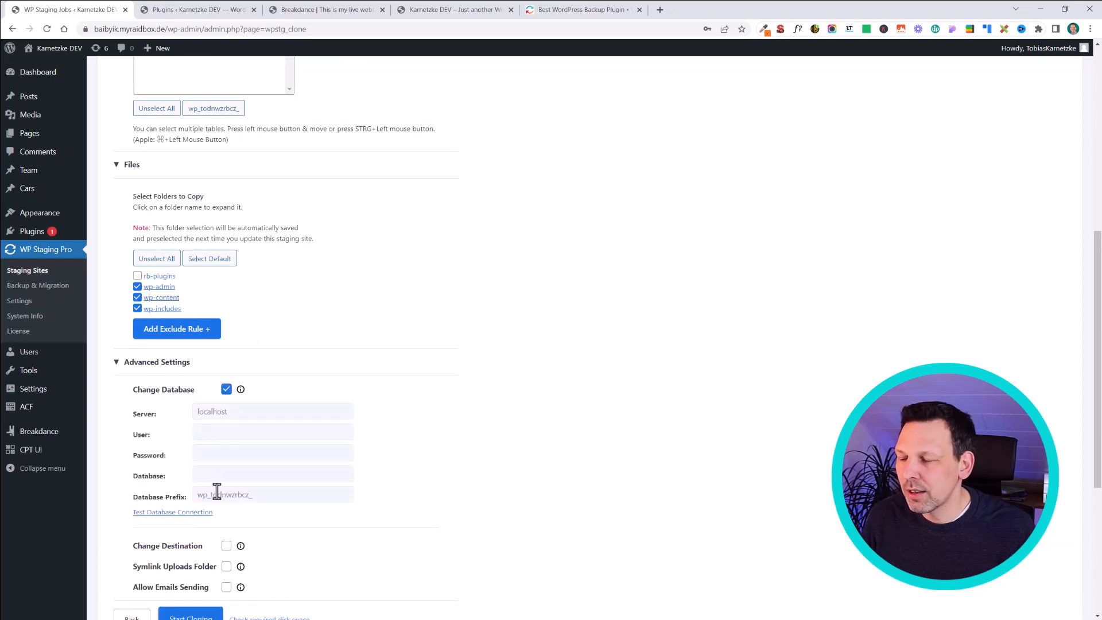
left_click(226, 389)
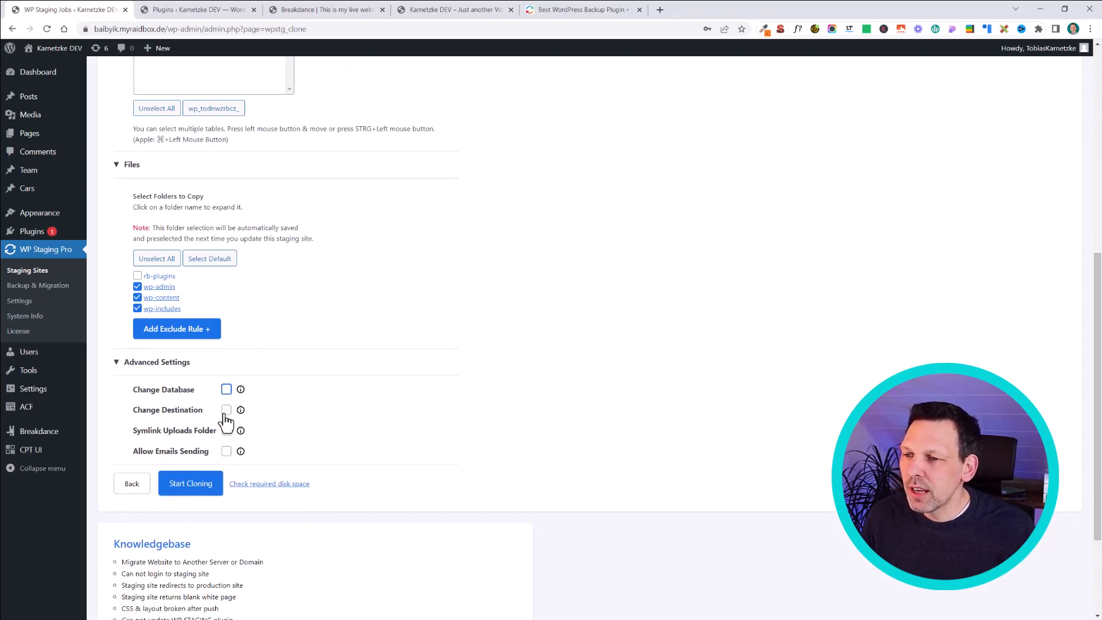
left_click(227, 411)
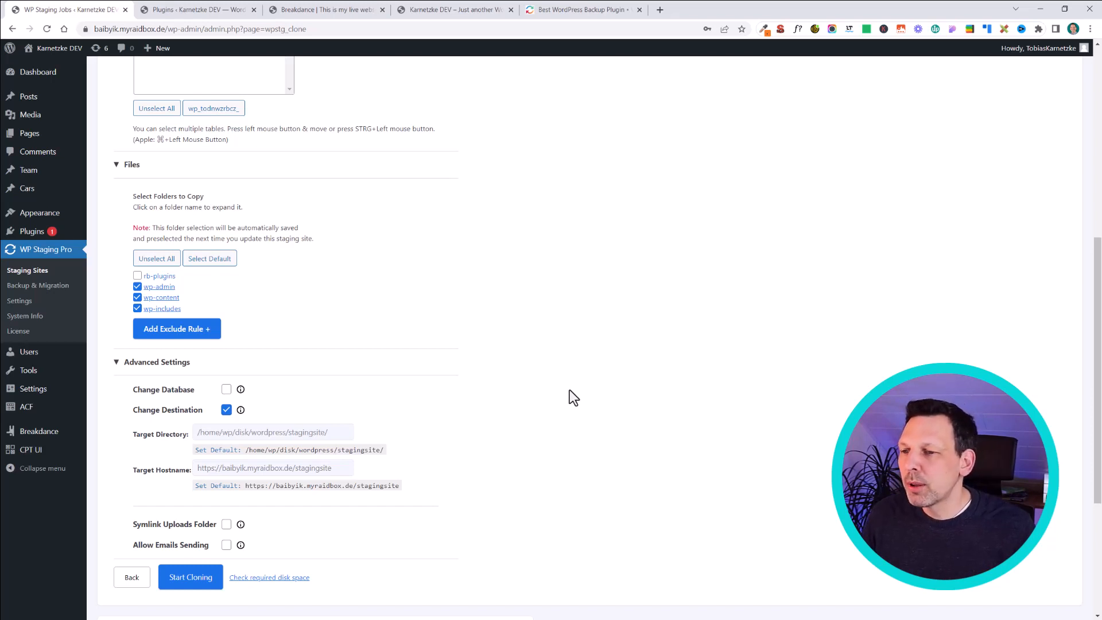
left_click(227, 410)
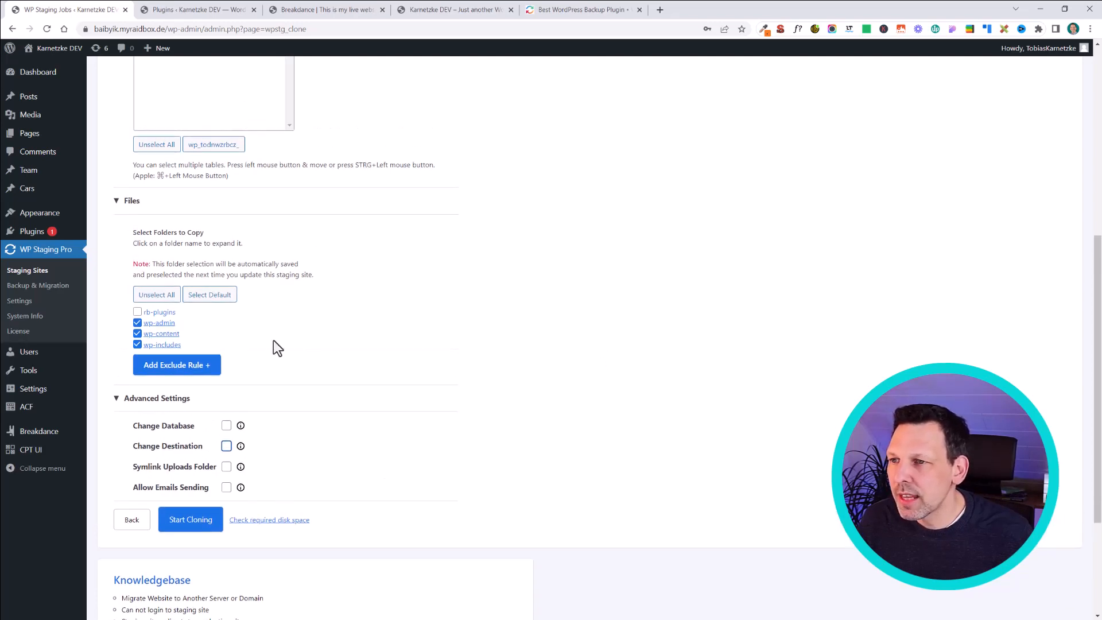
Step: Check the staging site name that is entered above the database tables
scroll(270, 345, "up", 7)
left_click_drag(170, 193, 110, 193)
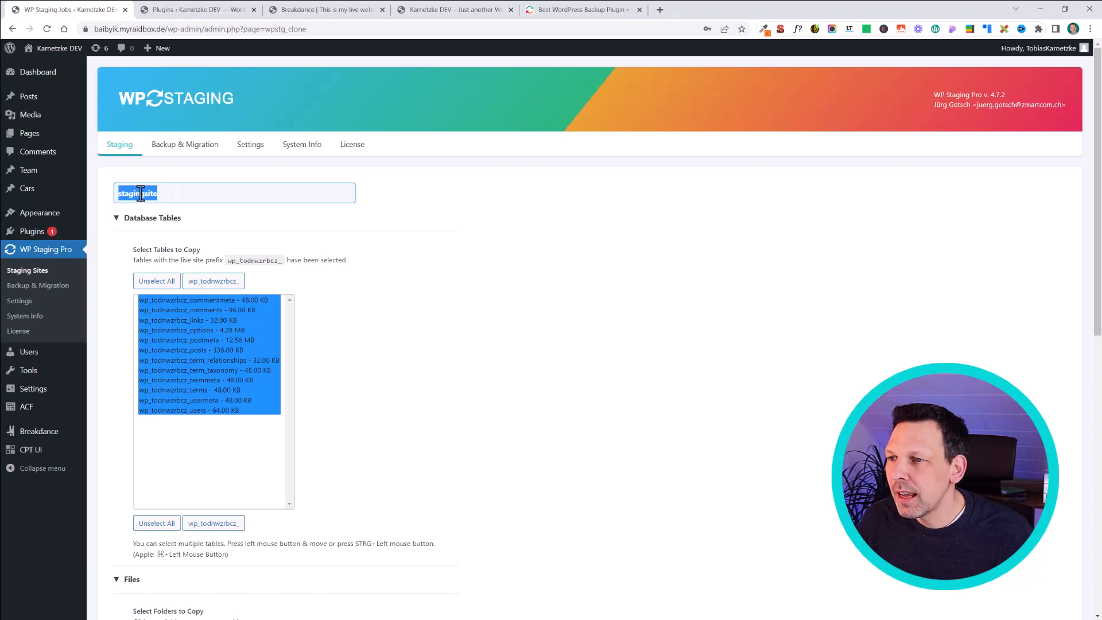
left_click(184, 185)
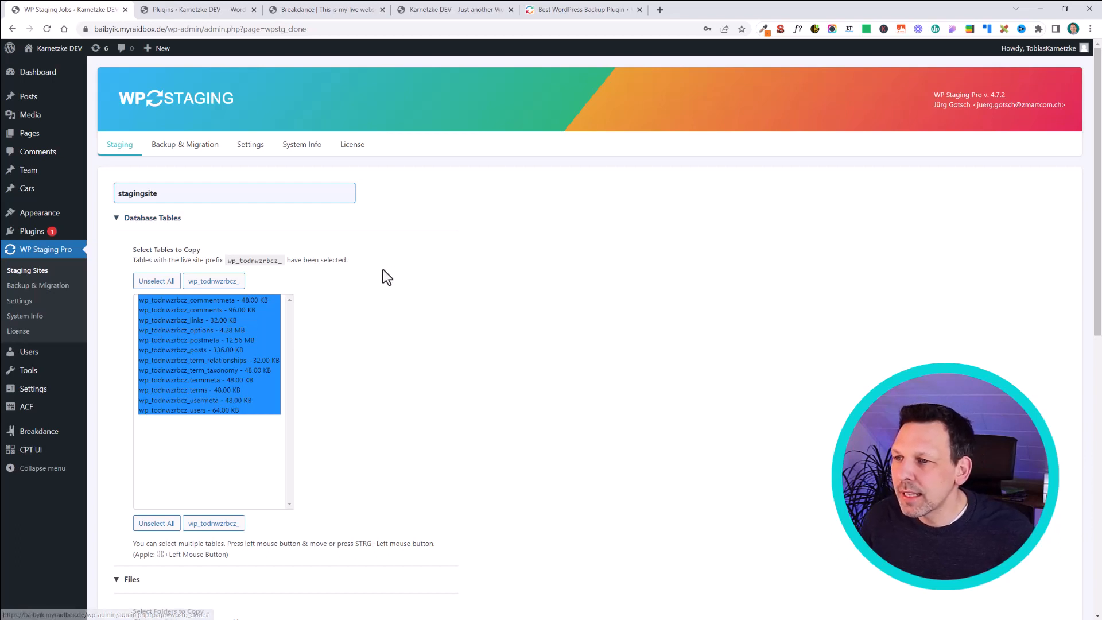
left_click_drag(170, 198, 133, 146)
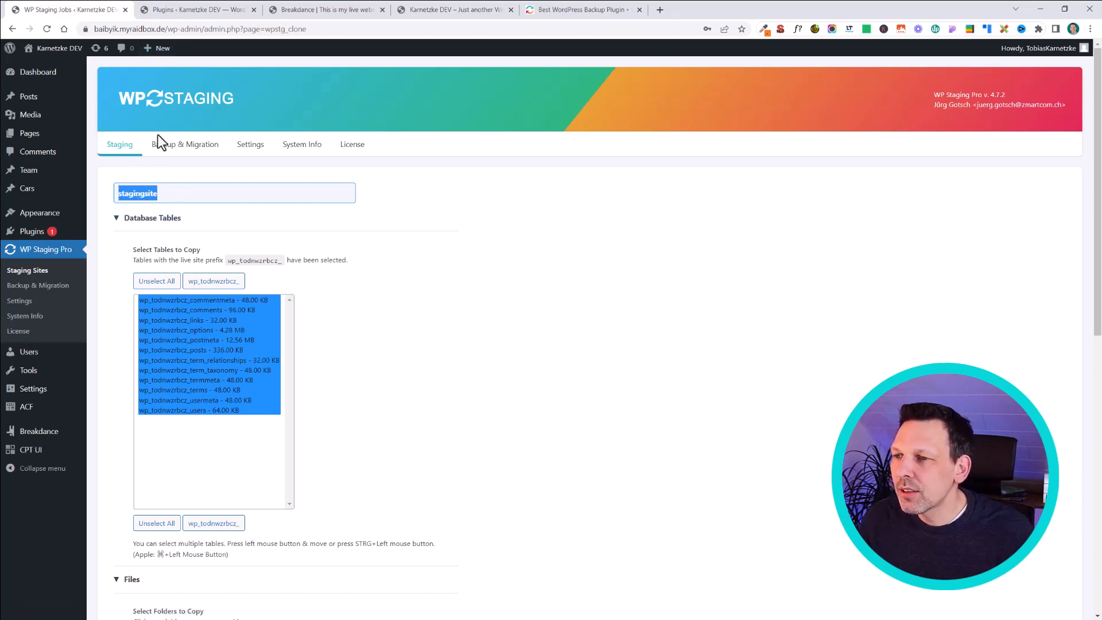
left_click(159, 177)
left_click_drag(172, 194, 115, 191)
left_click(159, 193)
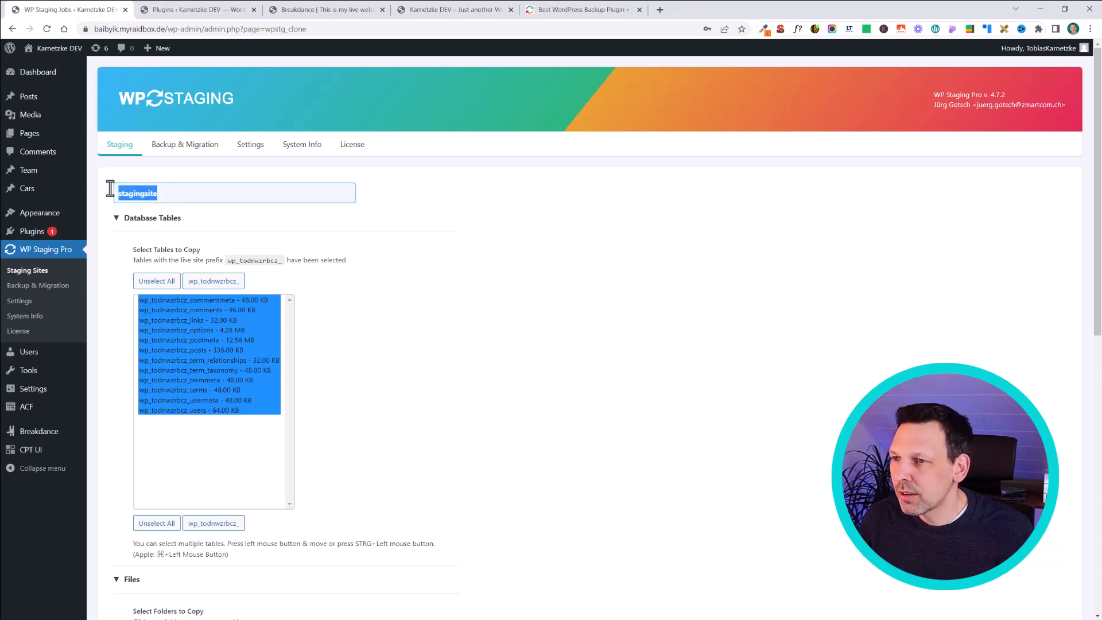
Step: Turn on Change Destination again to inspect the target directory and hostname fields, and switch it back off
scroll(480, 296, "down", 7)
scroll(459, 313, "down", 3)
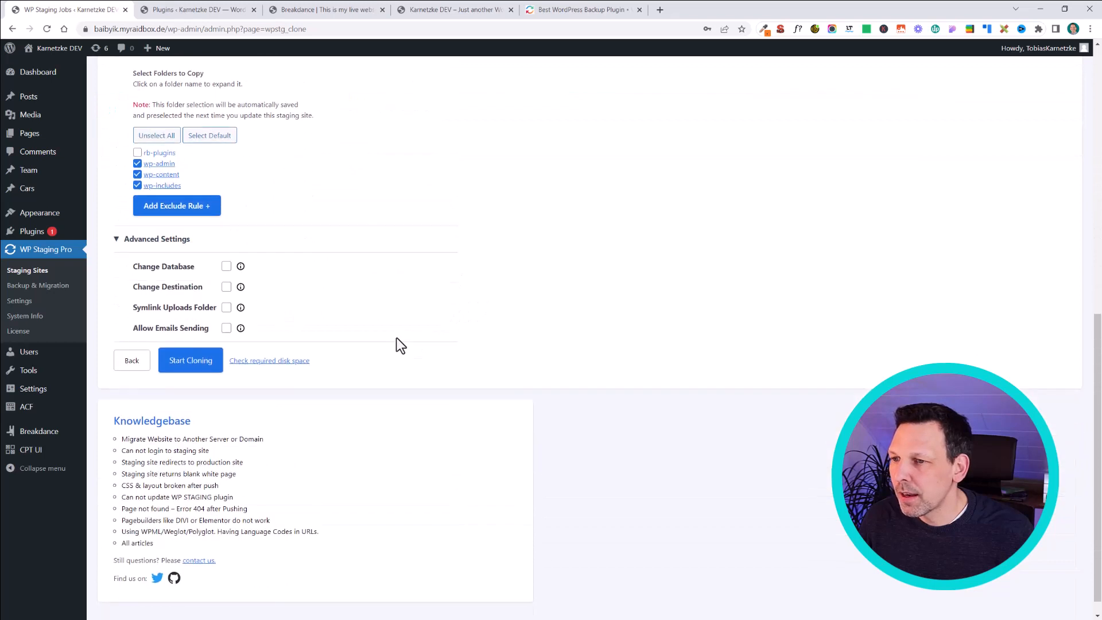
left_click(226, 287)
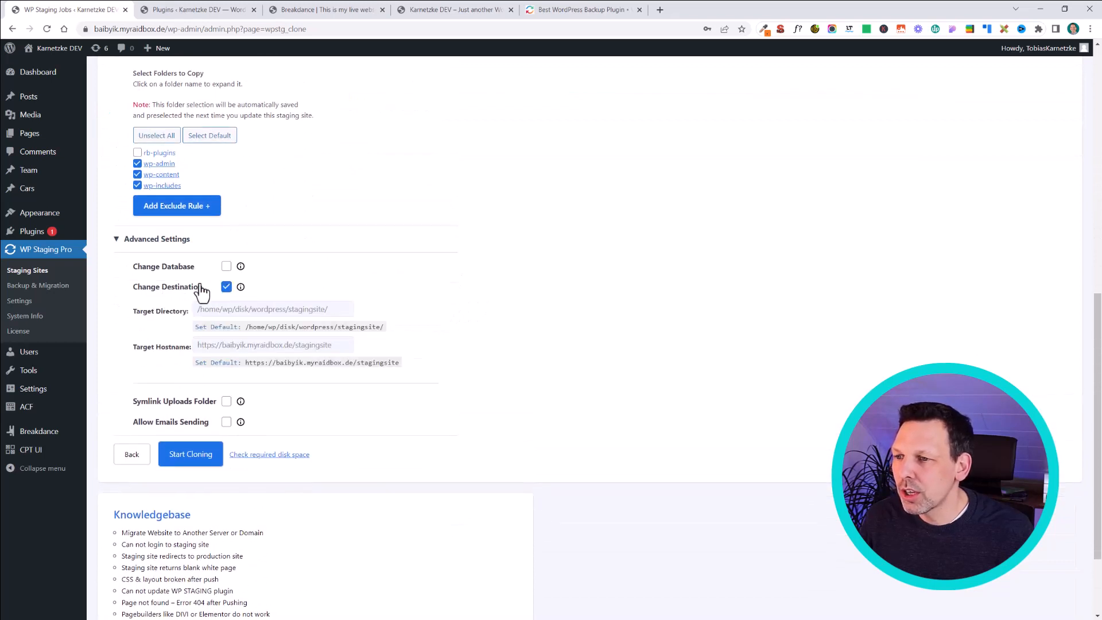
left_click(325, 310)
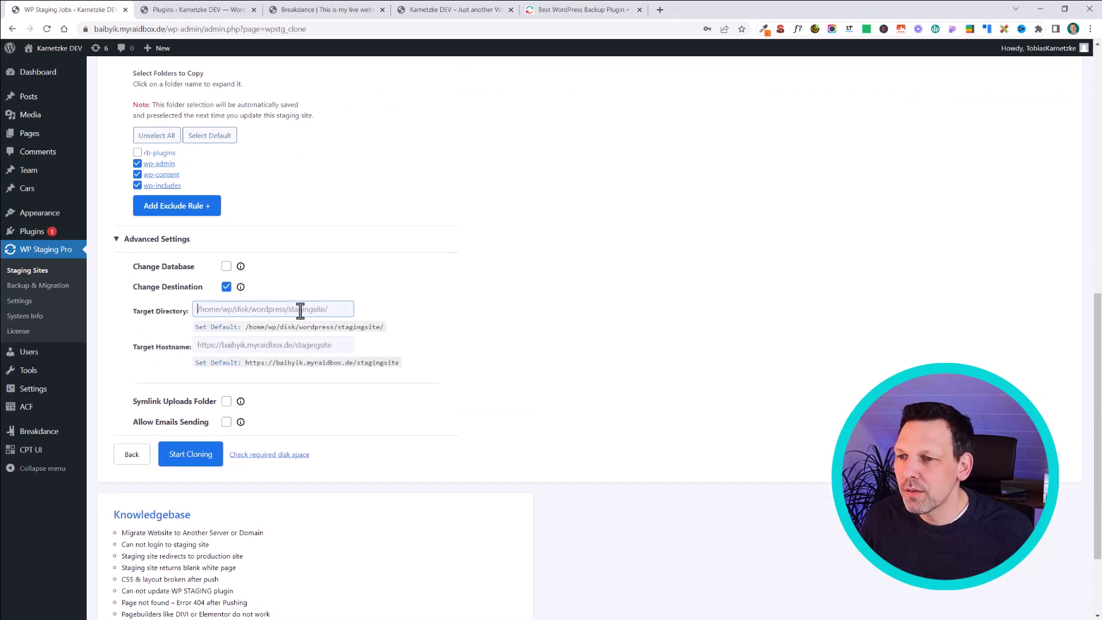
left_click(227, 288)
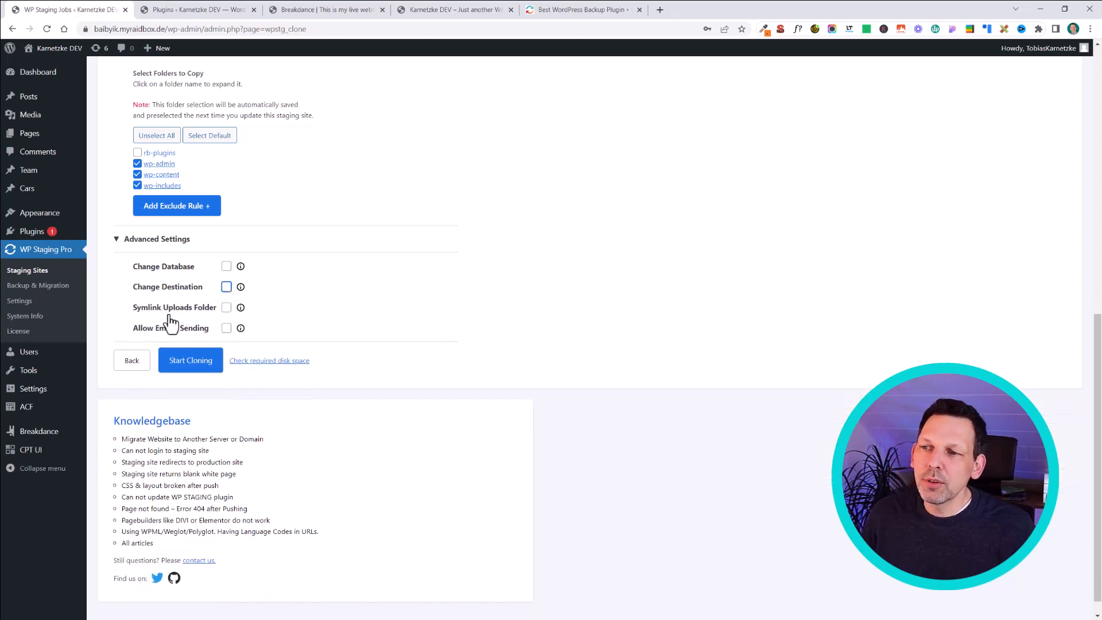
Step: Try the Symlink Uploads Folder option, read its explanation, and switch it off again
left_click(226, 308)
mouse_move(241, 310)
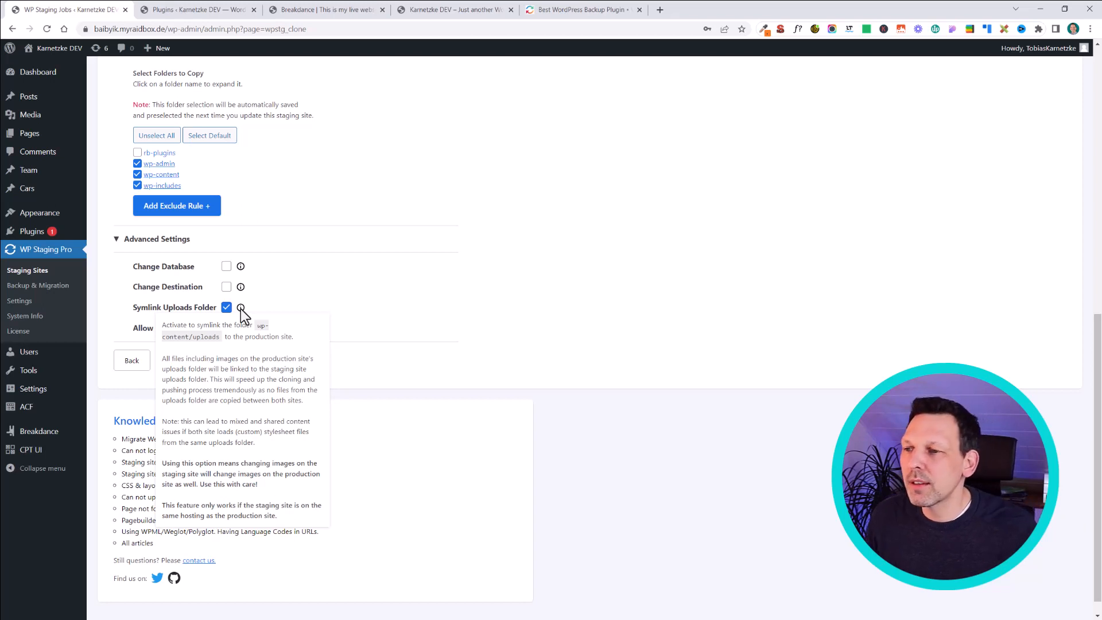
left_click(226, 308)
mouse_move(241, 309)
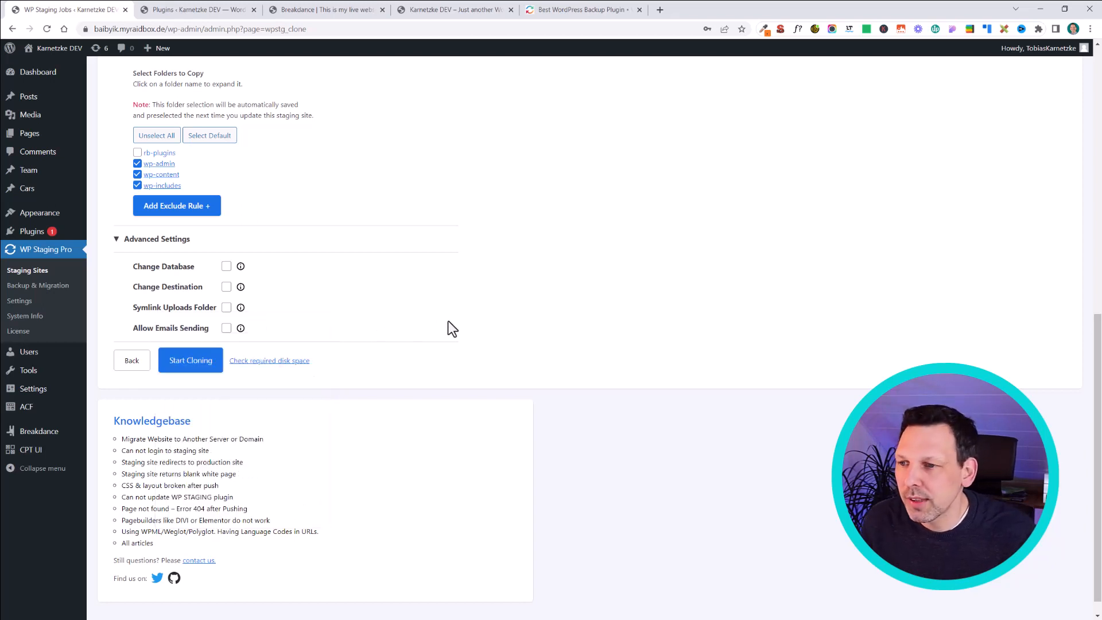
Step: Enable Allow Emails Sending for the staging site in the advanced settings
left_click(228, 332)
left_click(227, 332)
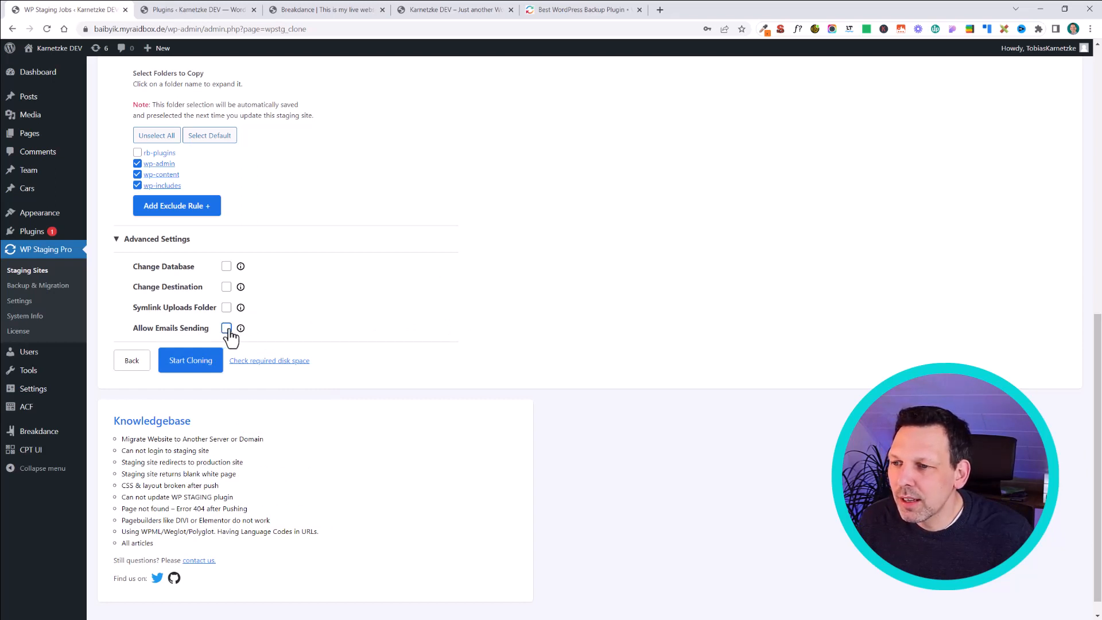
mouse_move(241, 333)
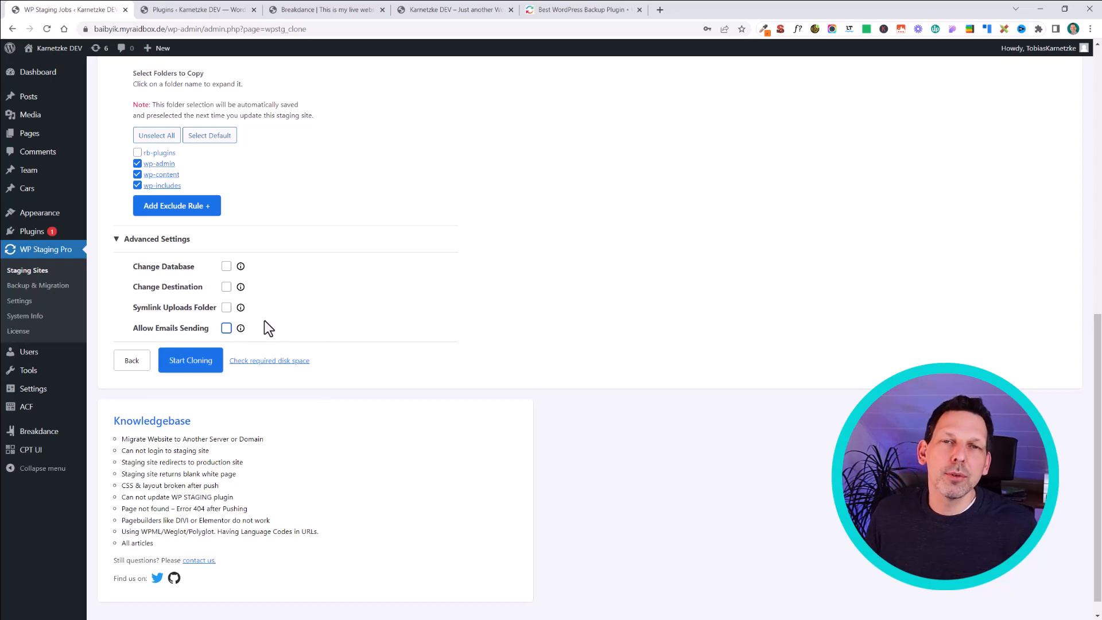
left_click(228, 329)
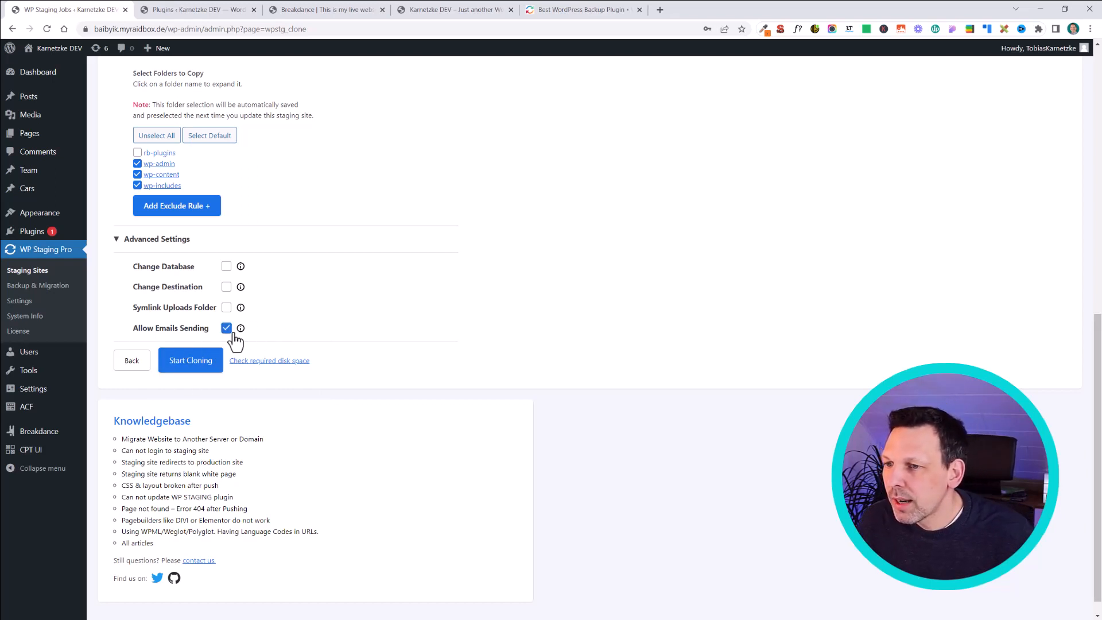
Step: Review the clone selections, start cloning the live site, and follow the processing log until it completes
scroll(267, 323, "up", 1)
scroll(229, 264, "up", 2)
scroll(229, 264, "up", 3)
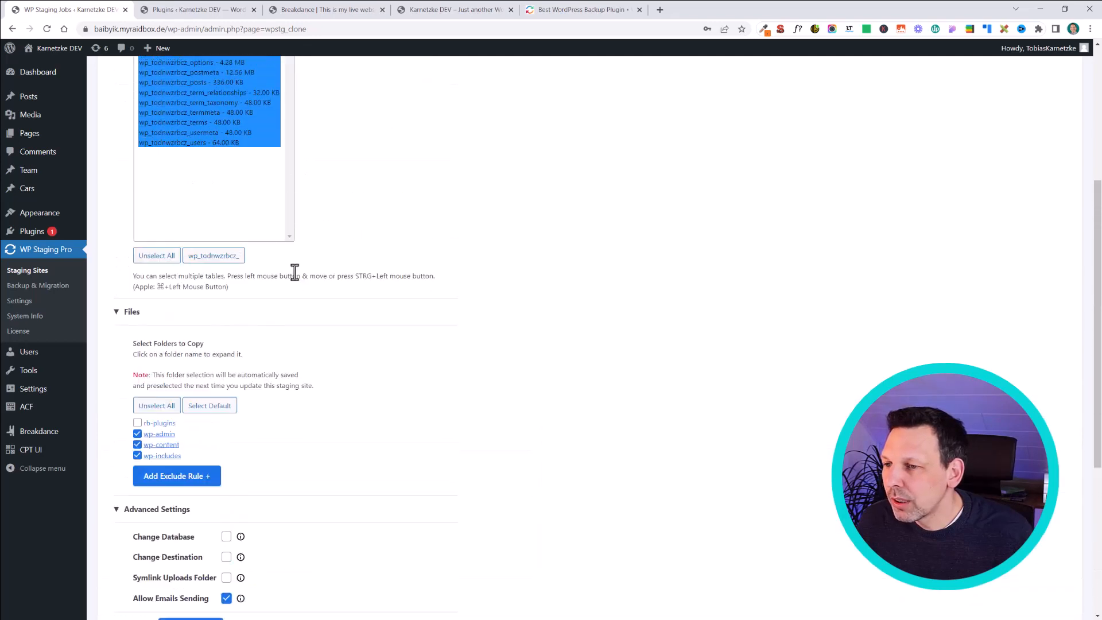
scroll(363, 242, "down", 6)
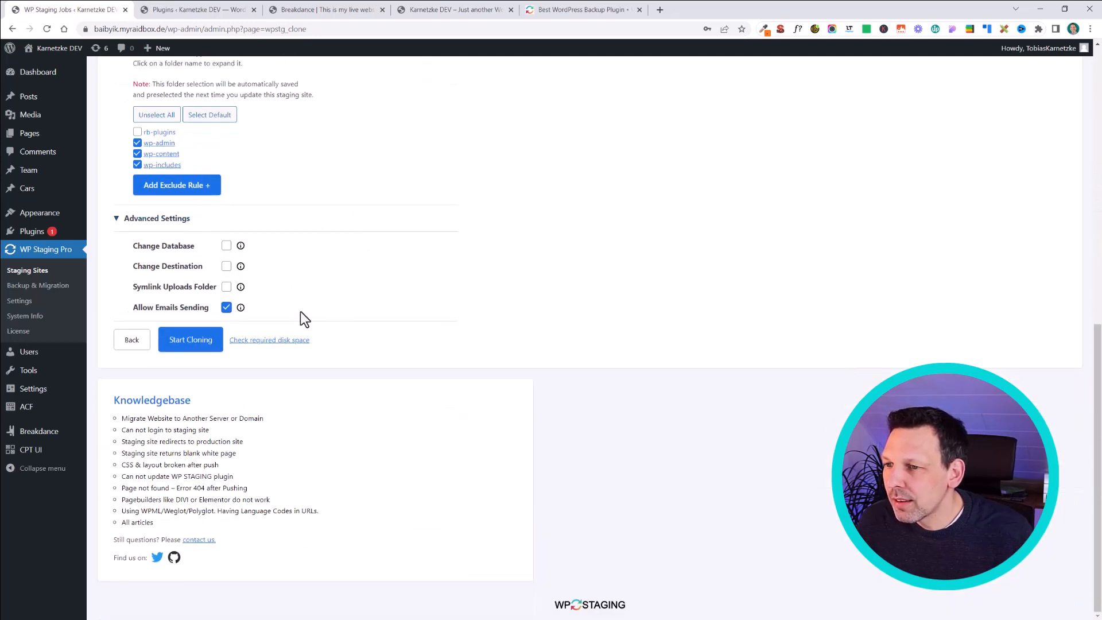
left_click(202, 343)
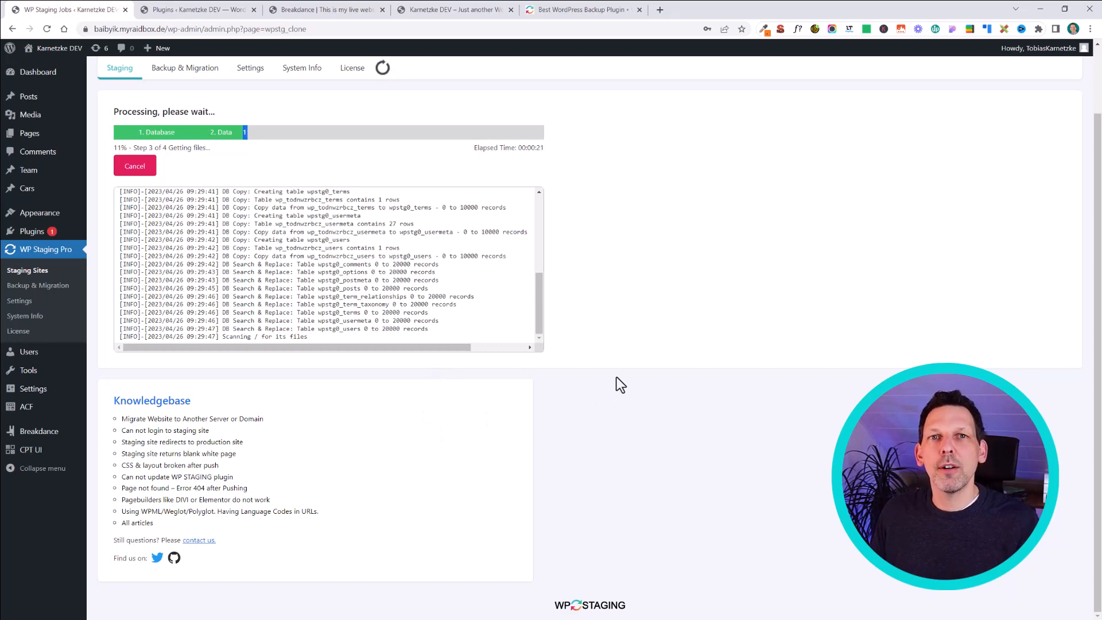
scroll(620, 383, "up", 1)
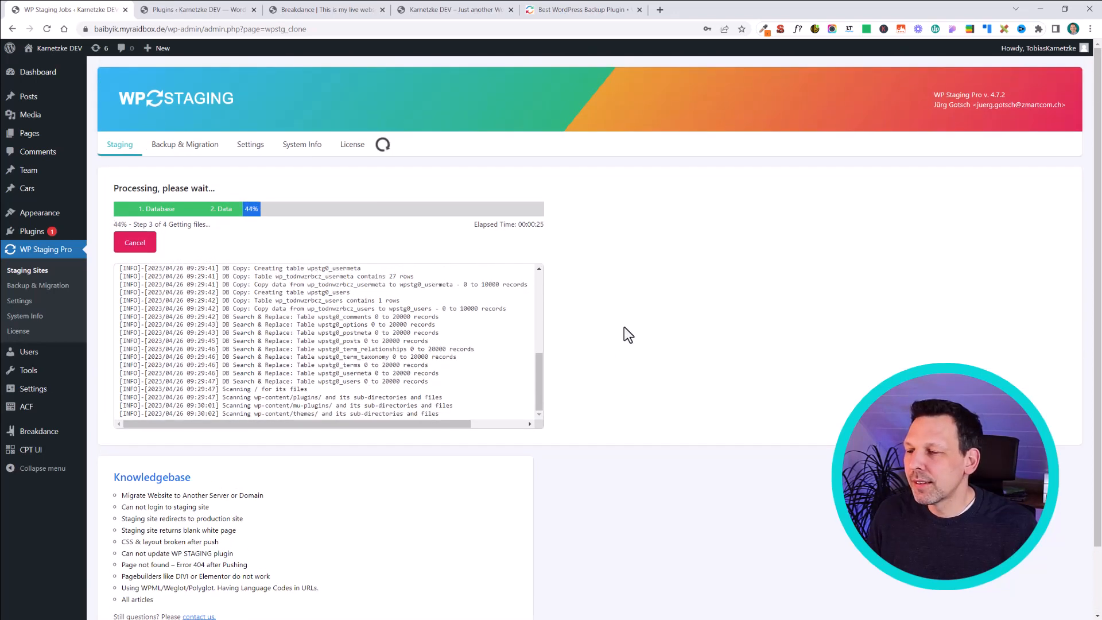
scroll(625, 324, "down", 1)
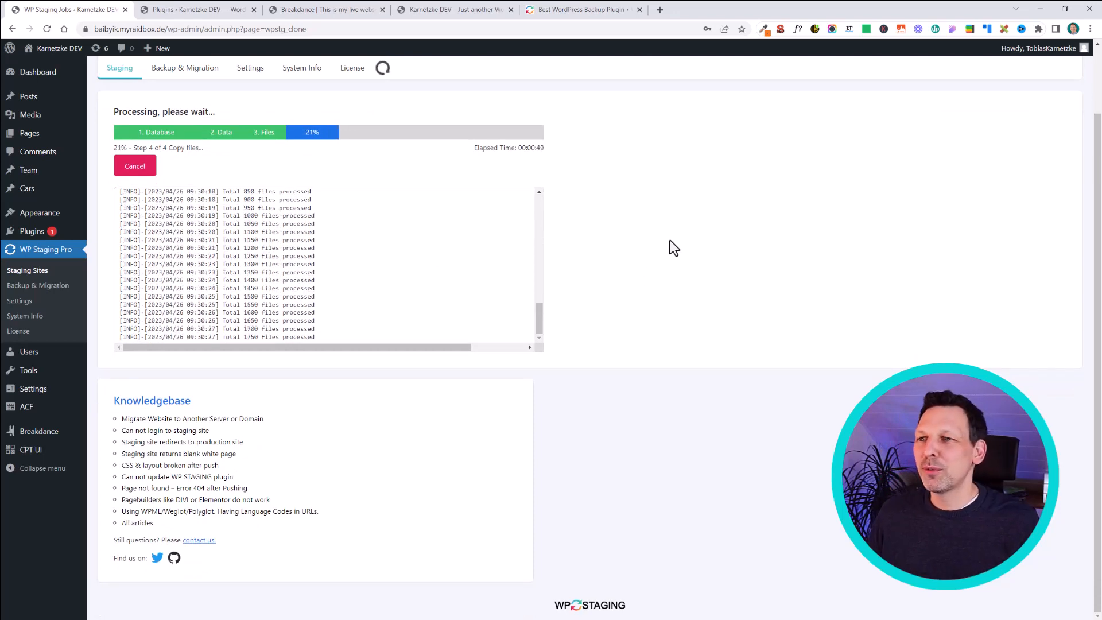
scroll(670, 239, "up", 2)
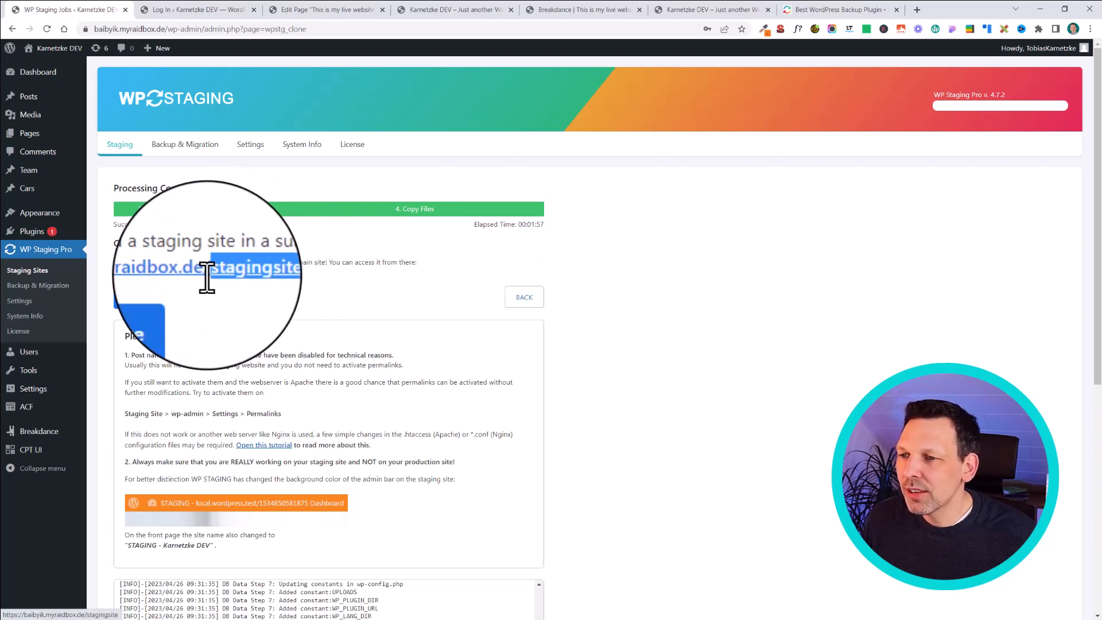
Step: Open the new staging site, log in with the filled-in credentials, and check its address and homepage heading
left_click(137, 298)
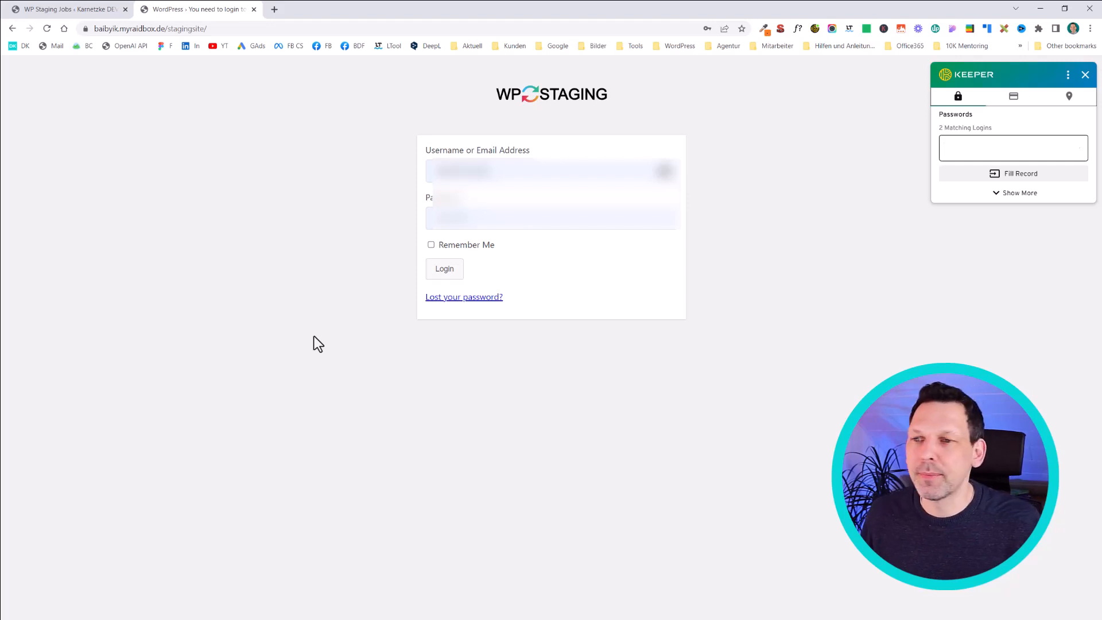
left_click(462, 267)
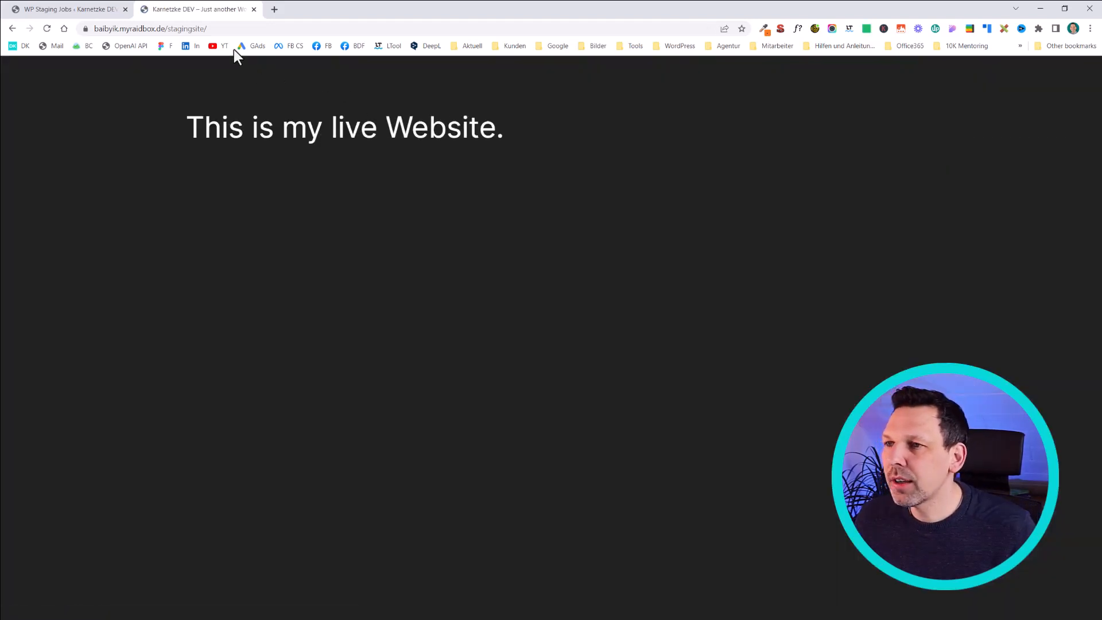
left_click(222, 28)
left_click_drag(222, 29, 170, 29)
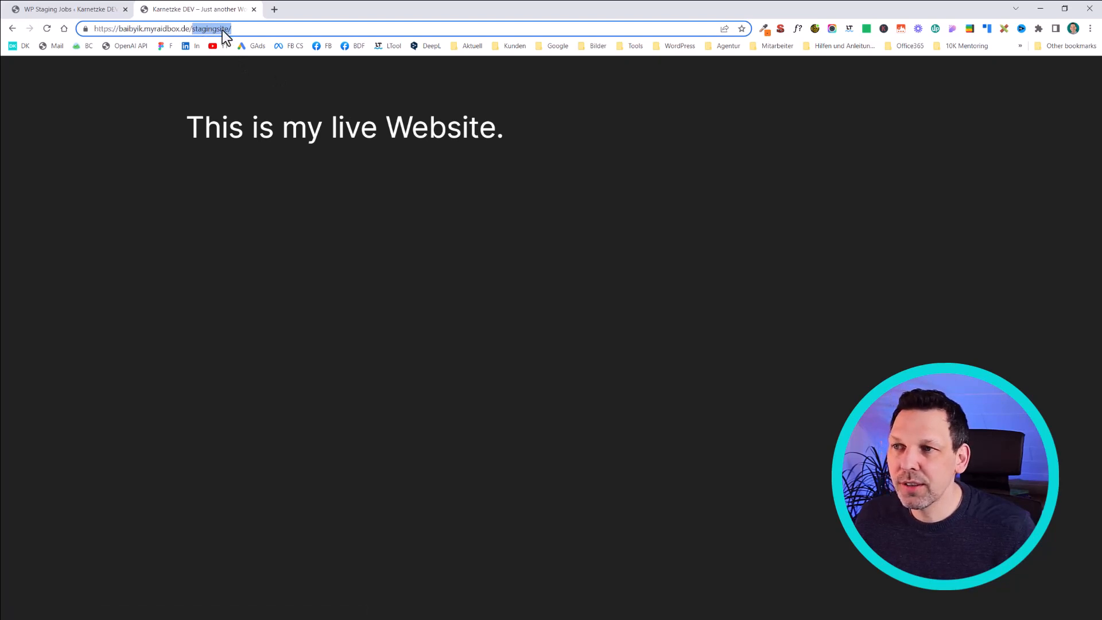
left_click_drag(187, 128, 538, 123)
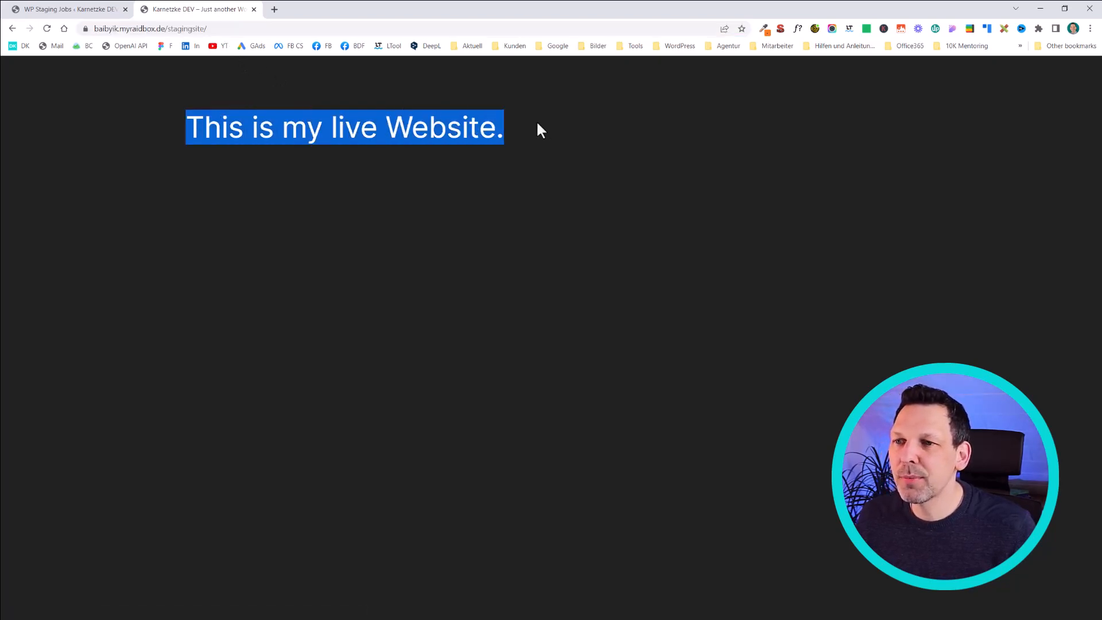
Step: Open the staging site's WordPress dashboard by adding wp-admin to the stagingsite address
left_click(234, 29)
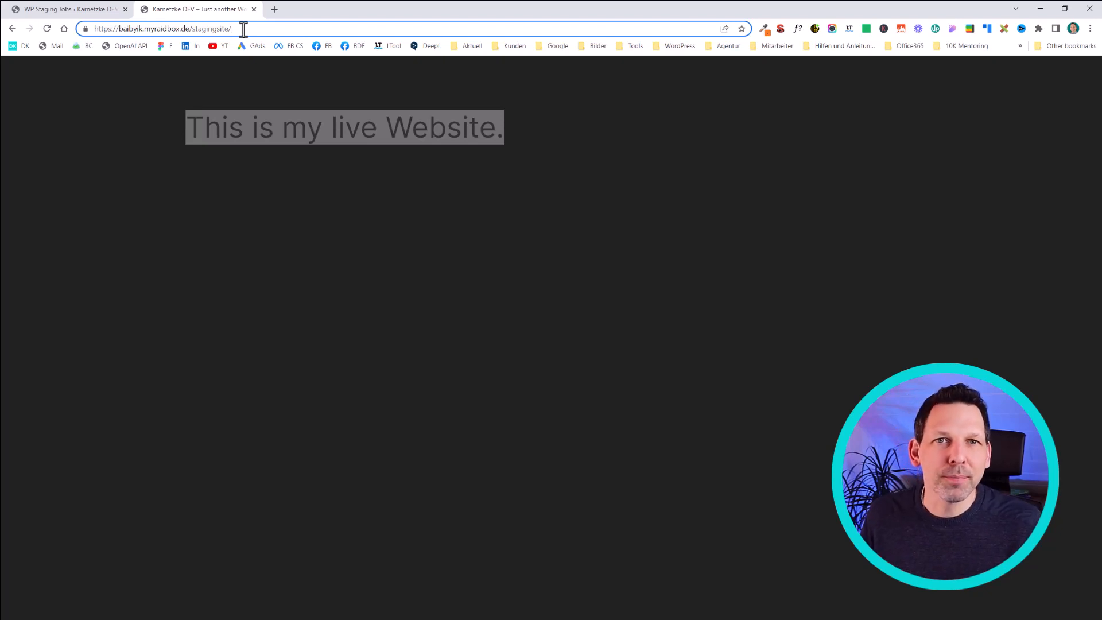
type("wp-admin")
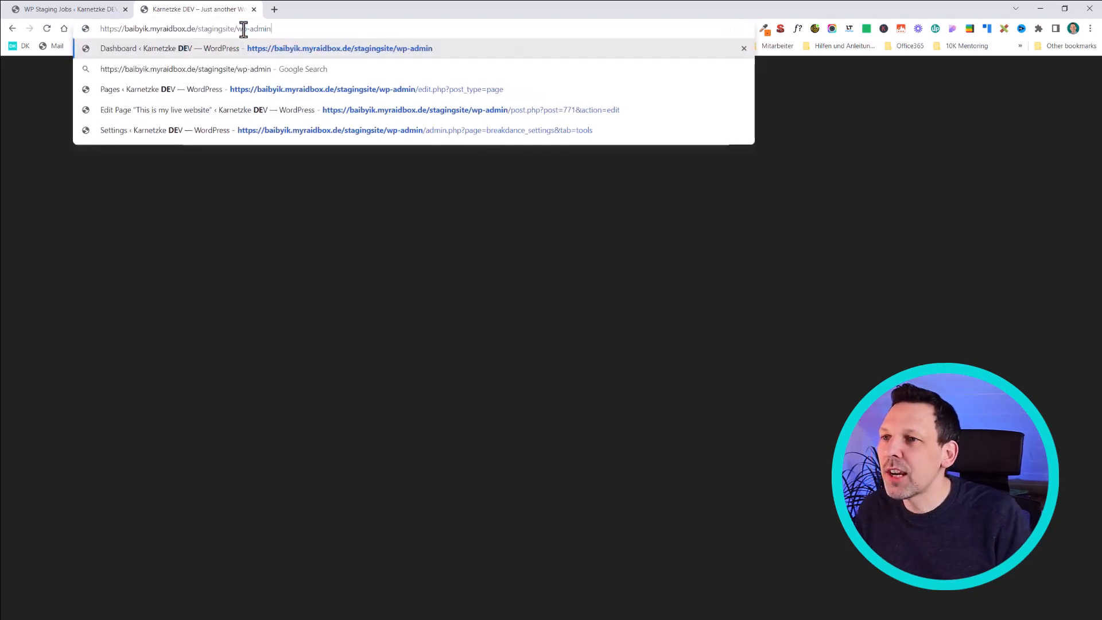
key("Return")
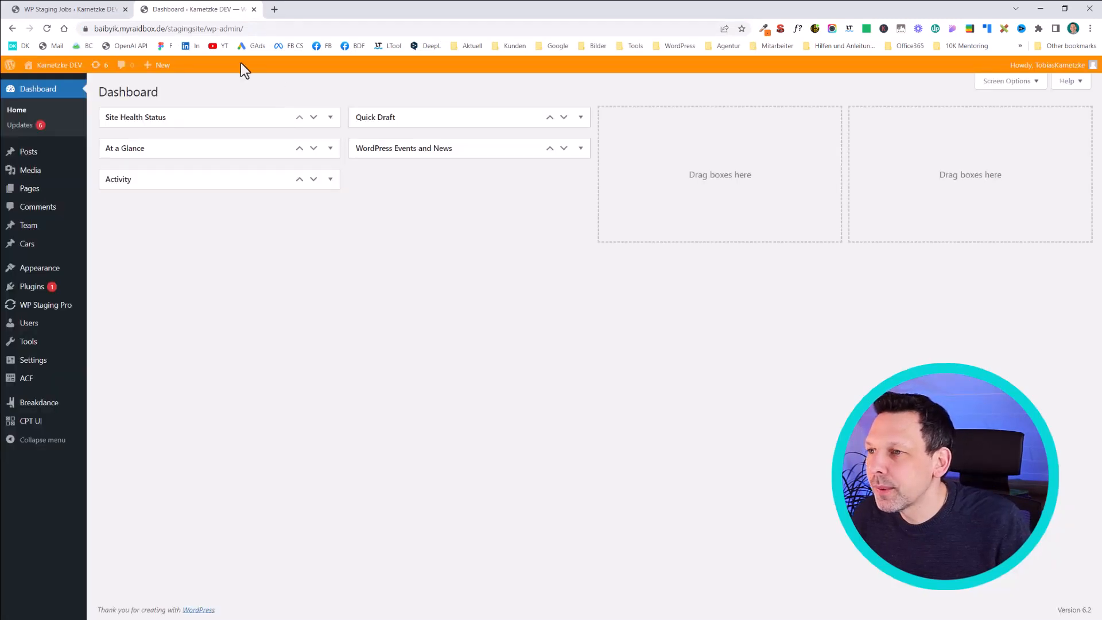
Step: Show all pages of the staging site and open the page "This is my live website" in the Breakdance editor
mouse_move(85, 217)
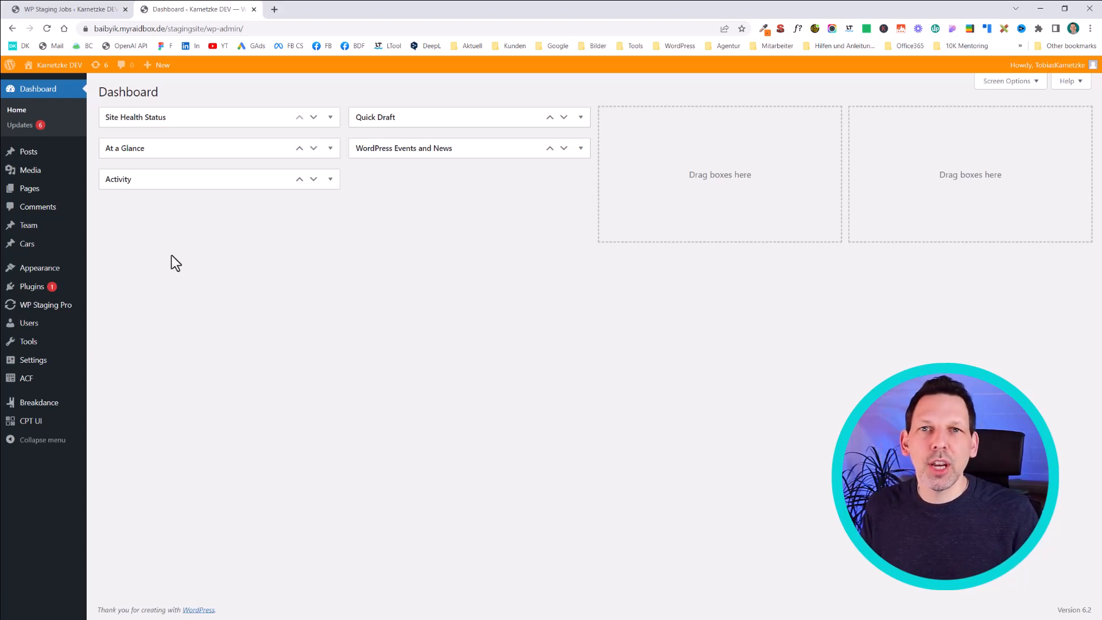
mouse_move(36, 195)
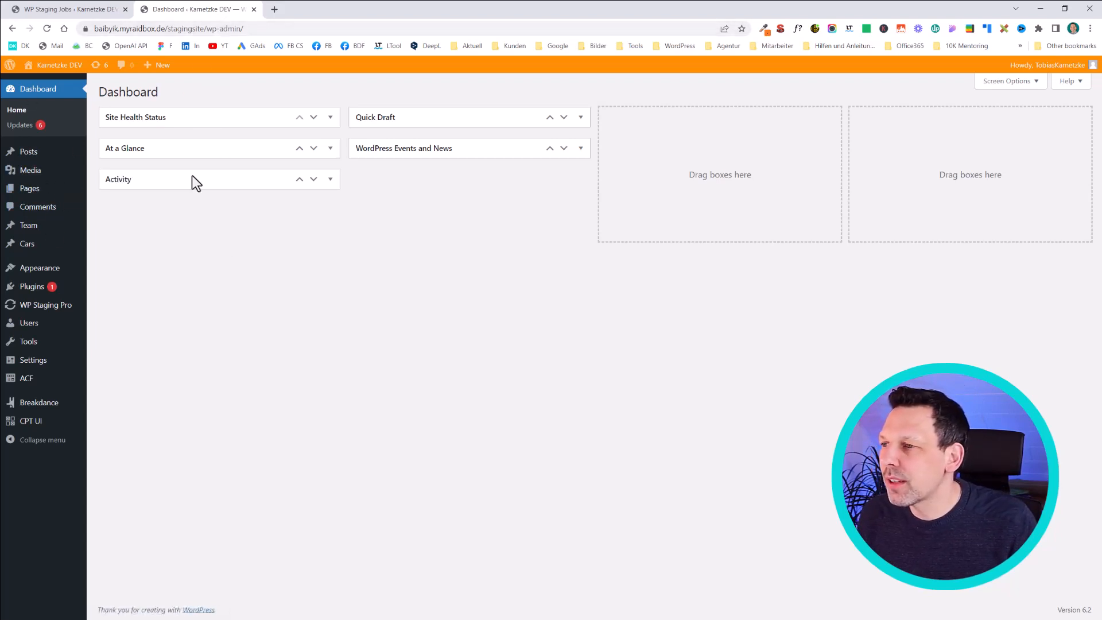
left_click(52, 188)
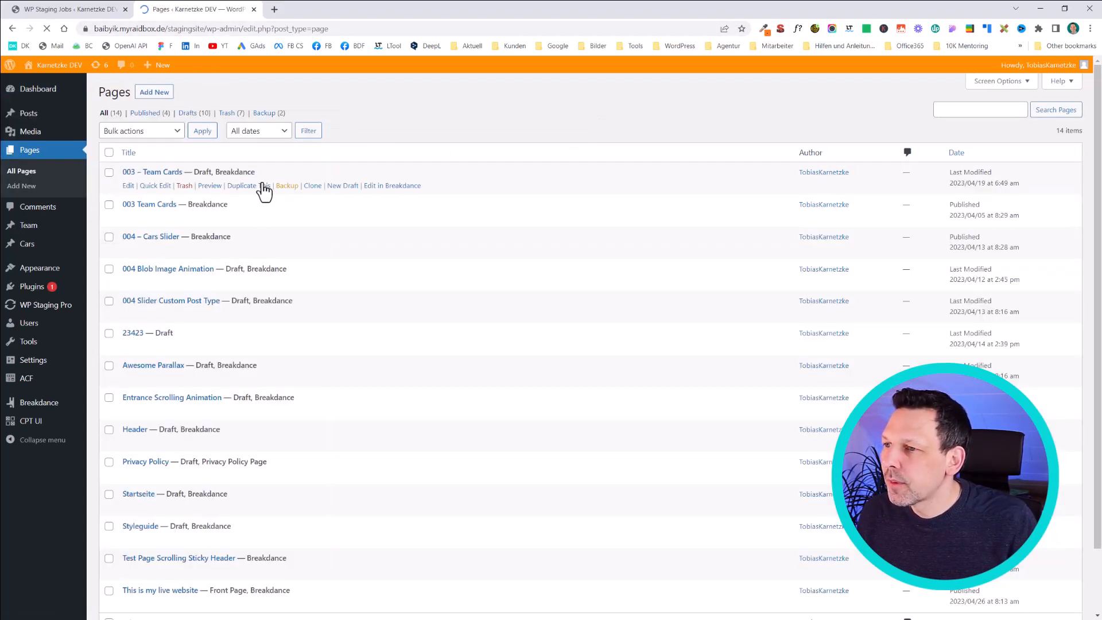
scroll(353, 329, "down", 2)
left_click(450, 530)
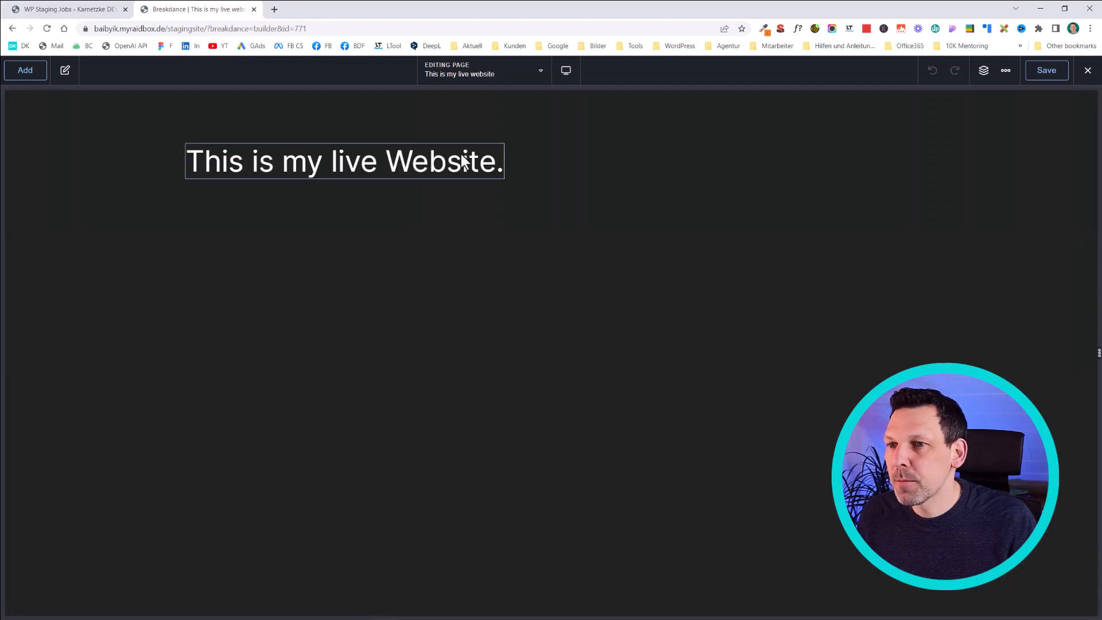
Step: Change the page heading text to "This is my live Website with some changes on the staging copy."
left_click(462, 160)
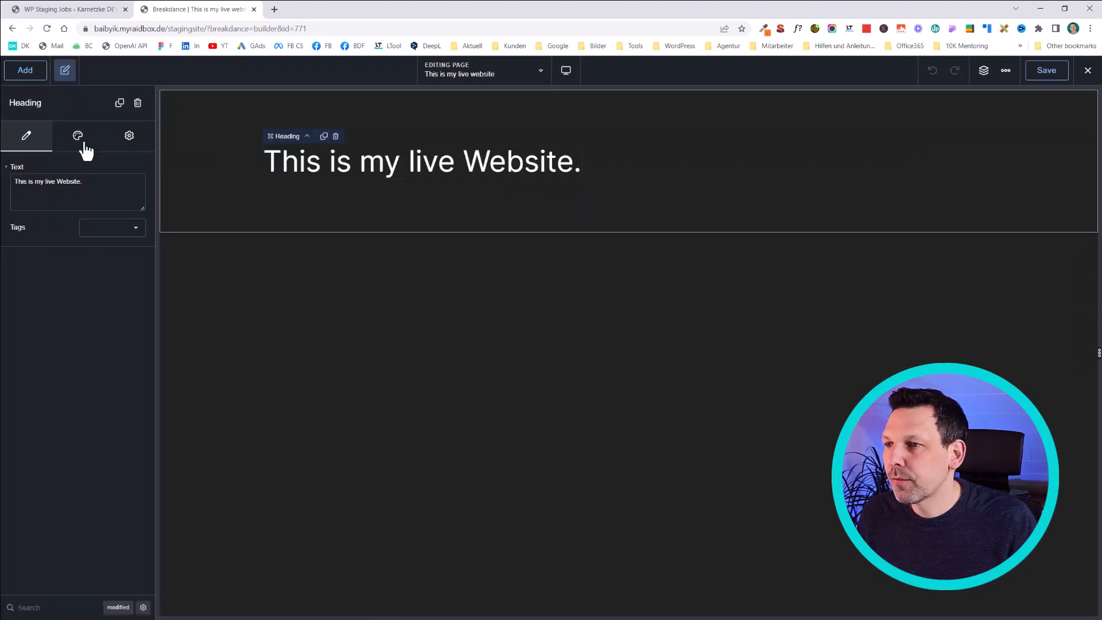
left_click(93, 178)
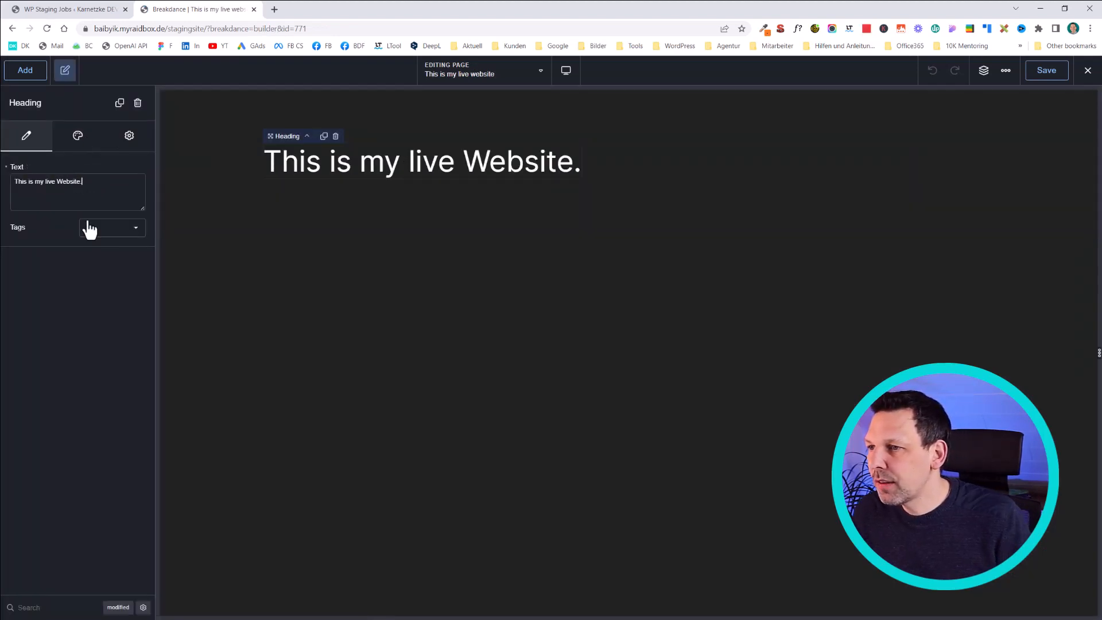
type("with some")
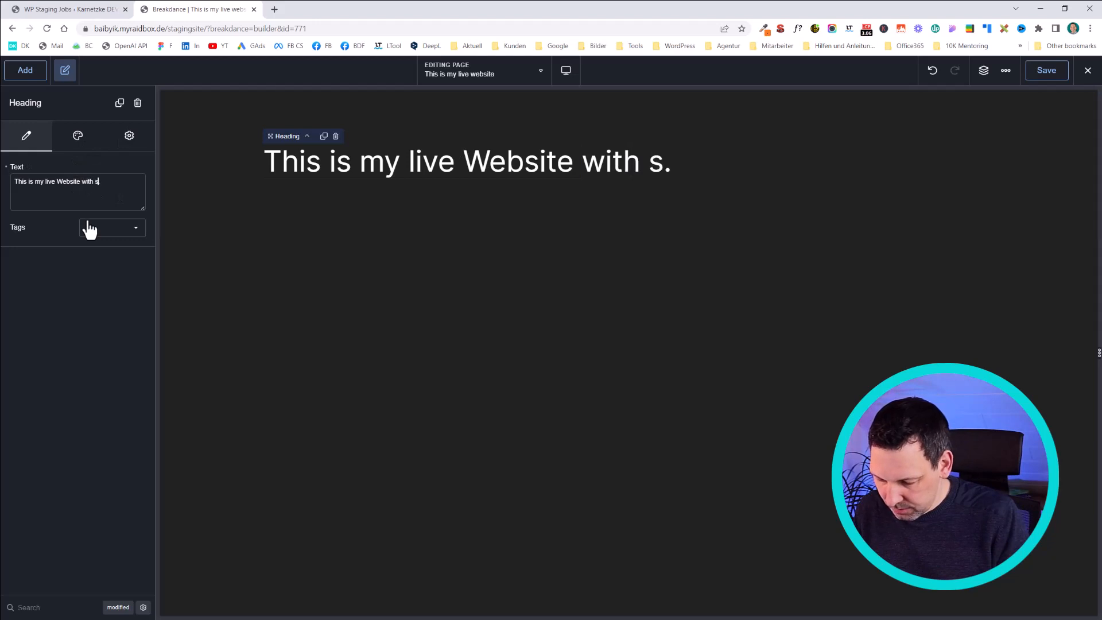
type(" changes")
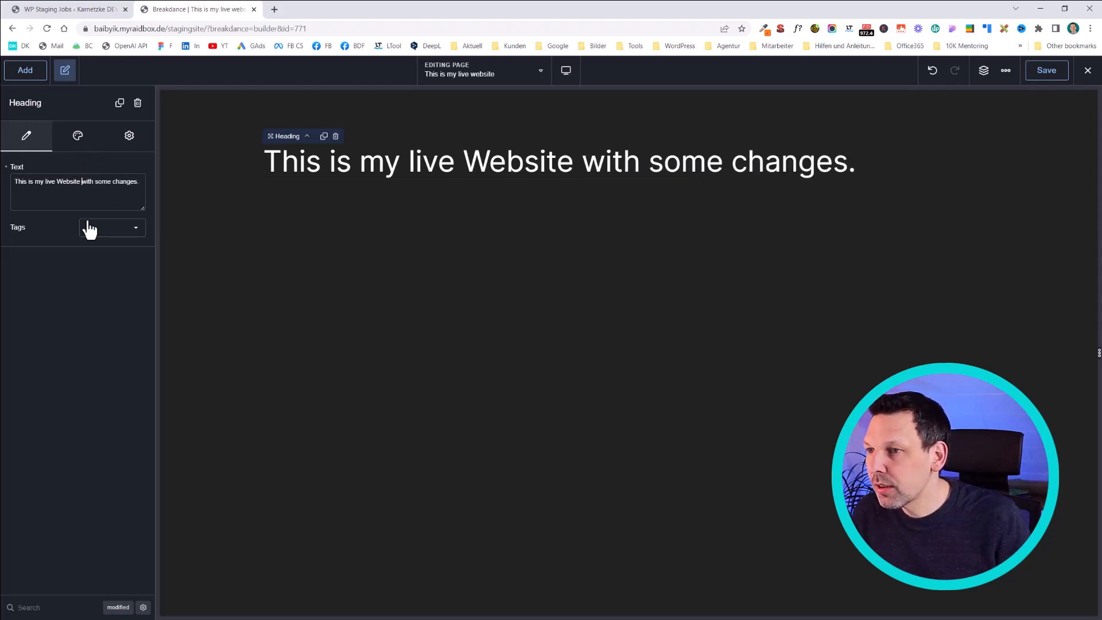
type(" on the ")
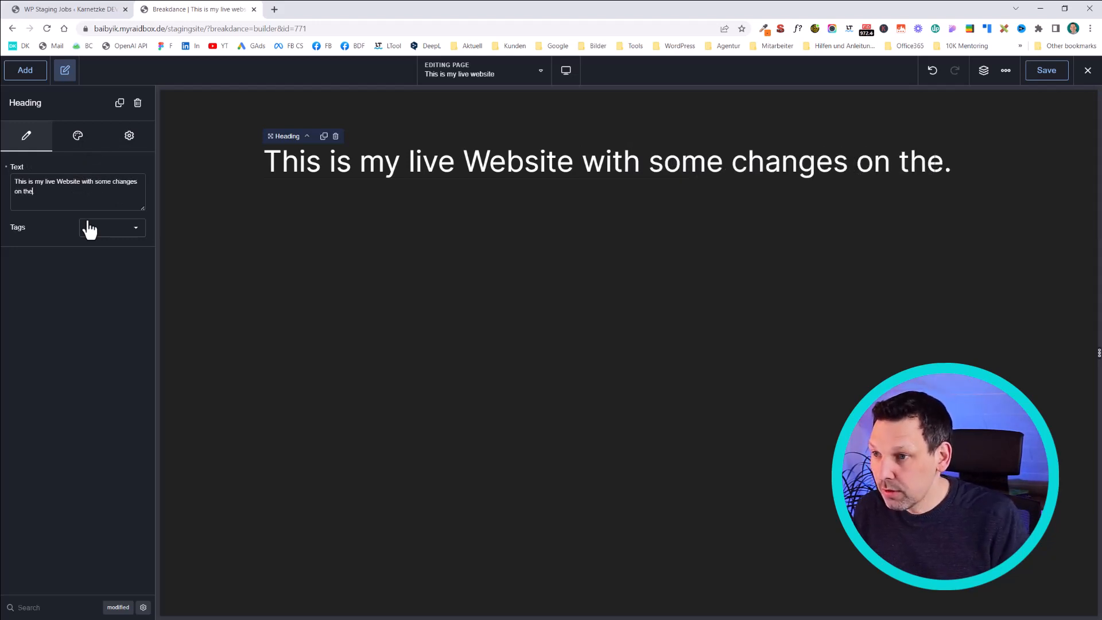
type("staging copy")
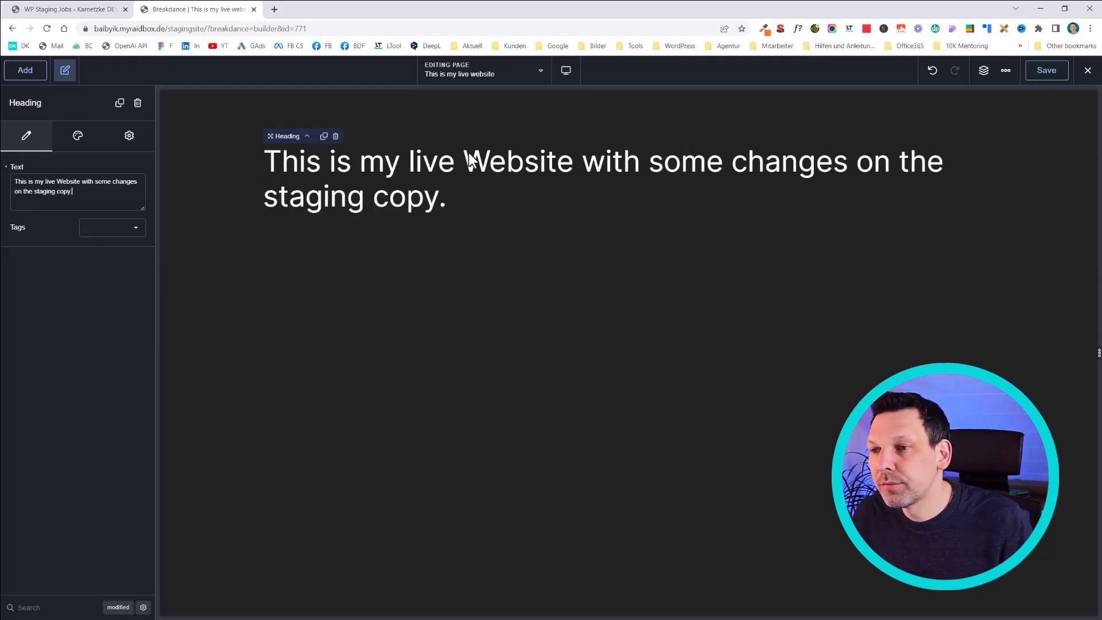
type("a")
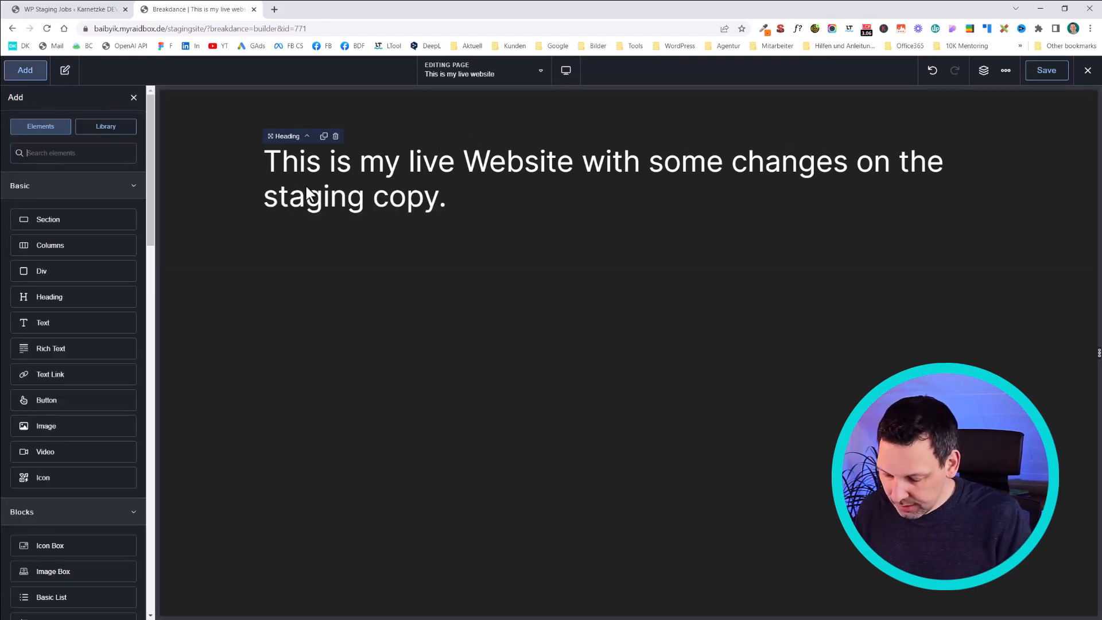
type("image")
key("Return")
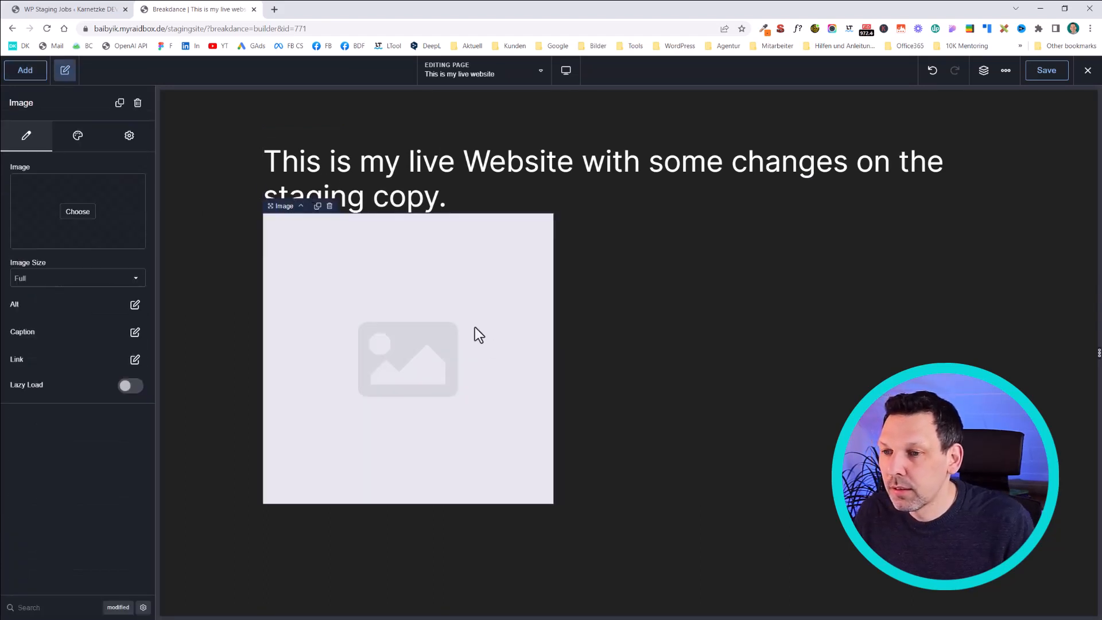
left_click(78, 212)
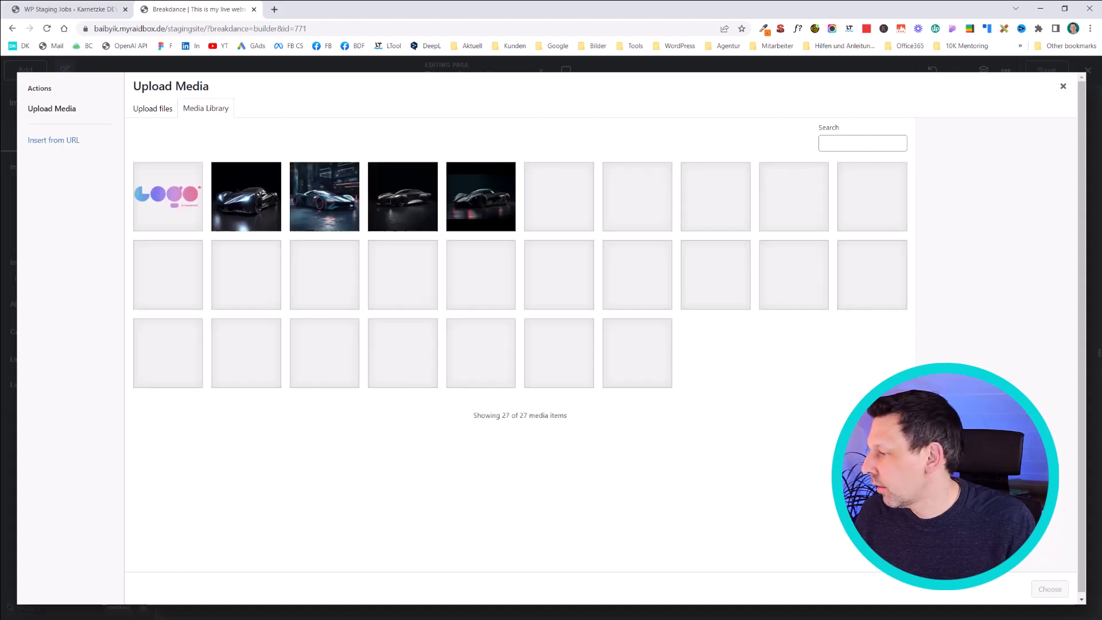
left_click_drag(0, 276, 338, 270)
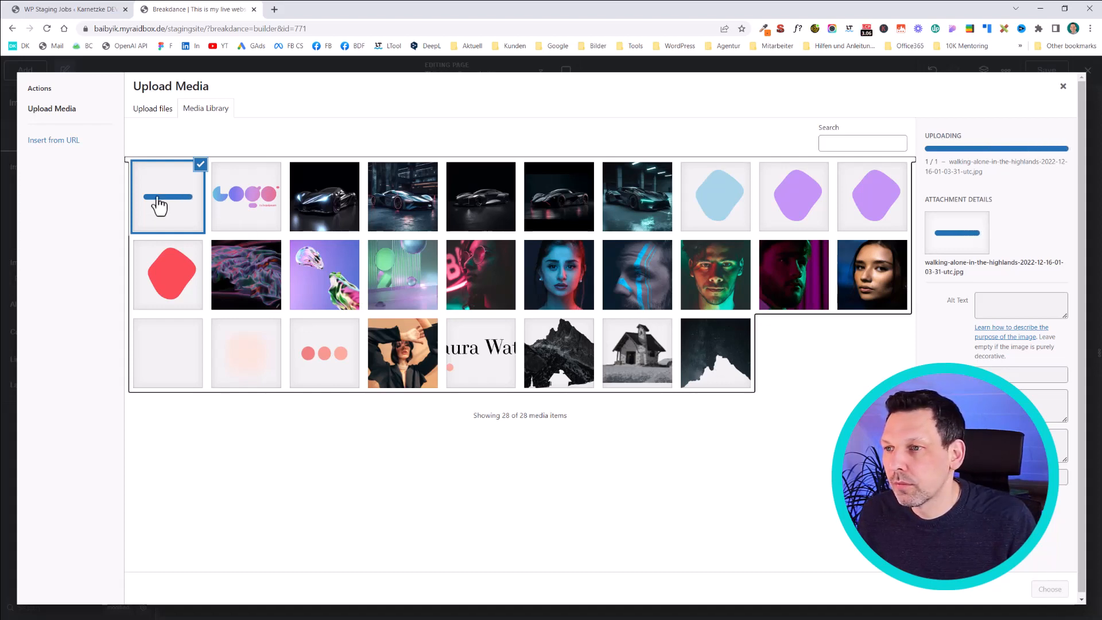
left_click(1048, 591)
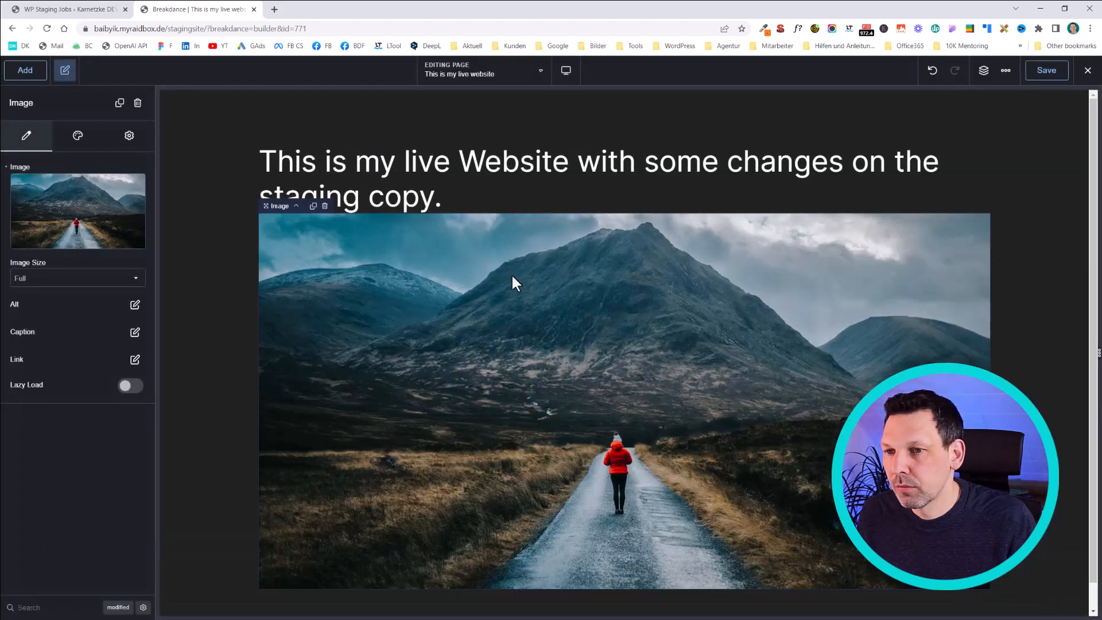
Step: Check the heading and image on the edited page, and exit the Breakdance editor to WordPress
left_click(453, 210)
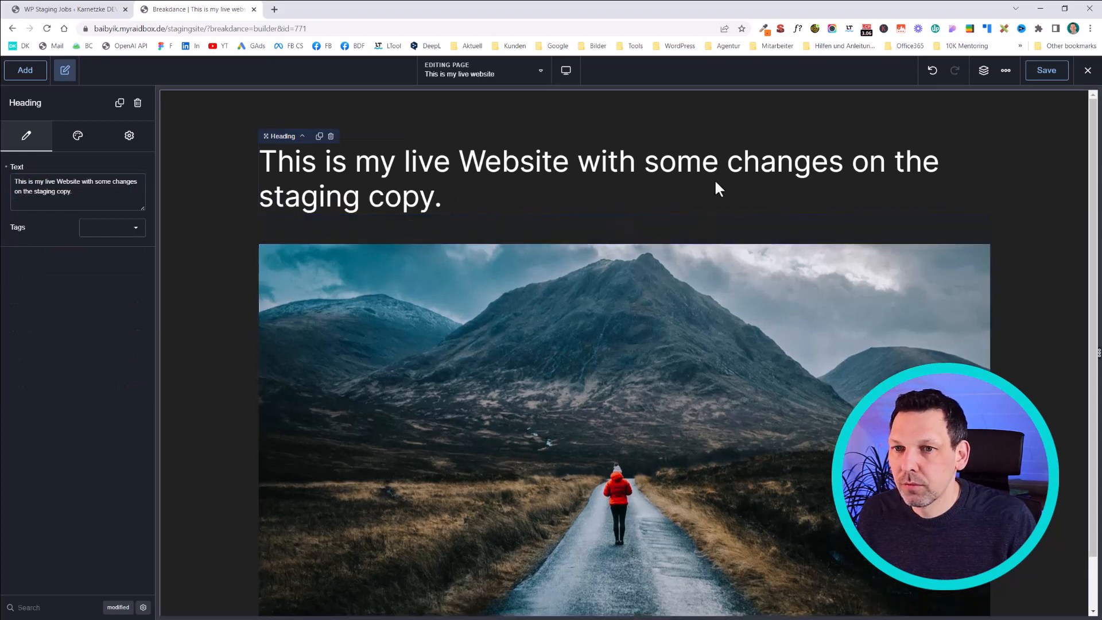
scroll(823, 206, "down", 1)
scroll(1062, 132, "up", 1)
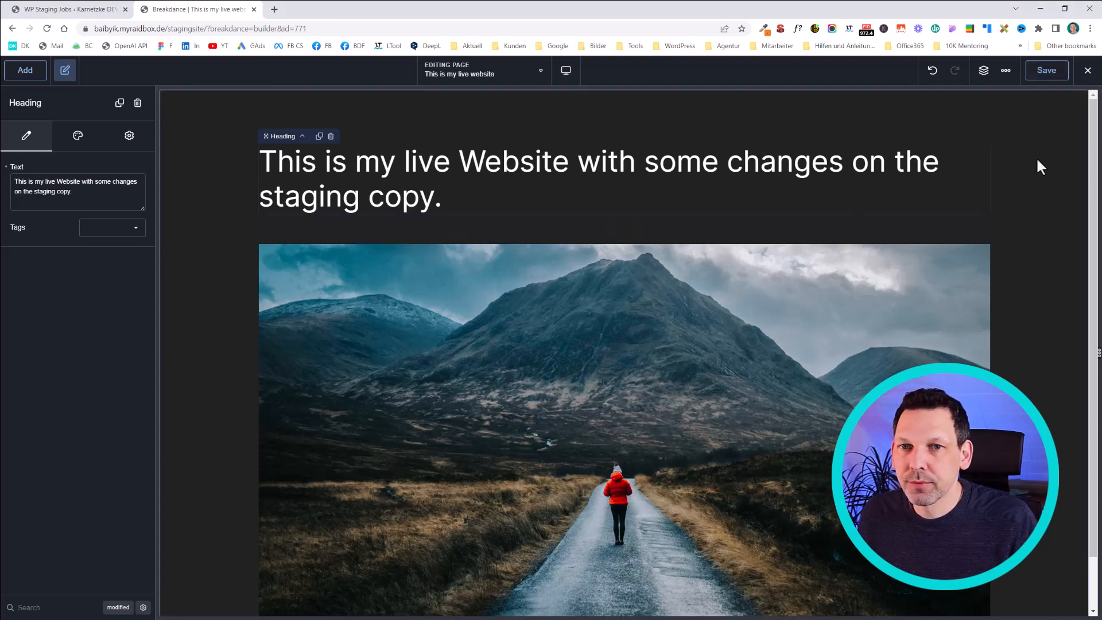
left_click(1087, 73)
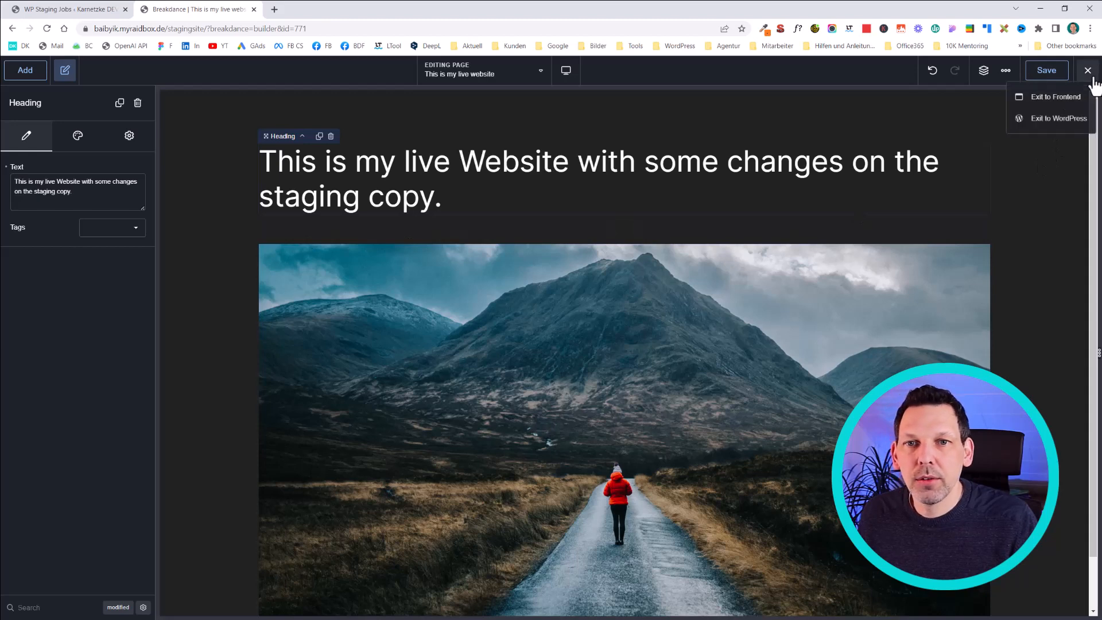
left_click(1073, 118)
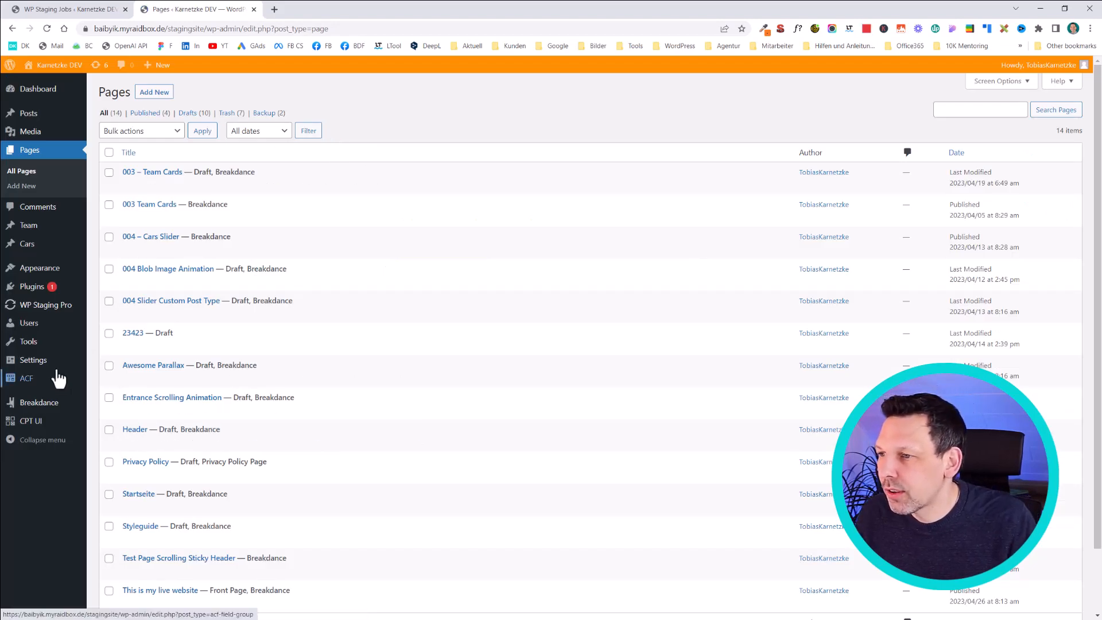
Step: Open the staging site's general settings and set the site title to "New Site Title"
mouse_move(52, 372)
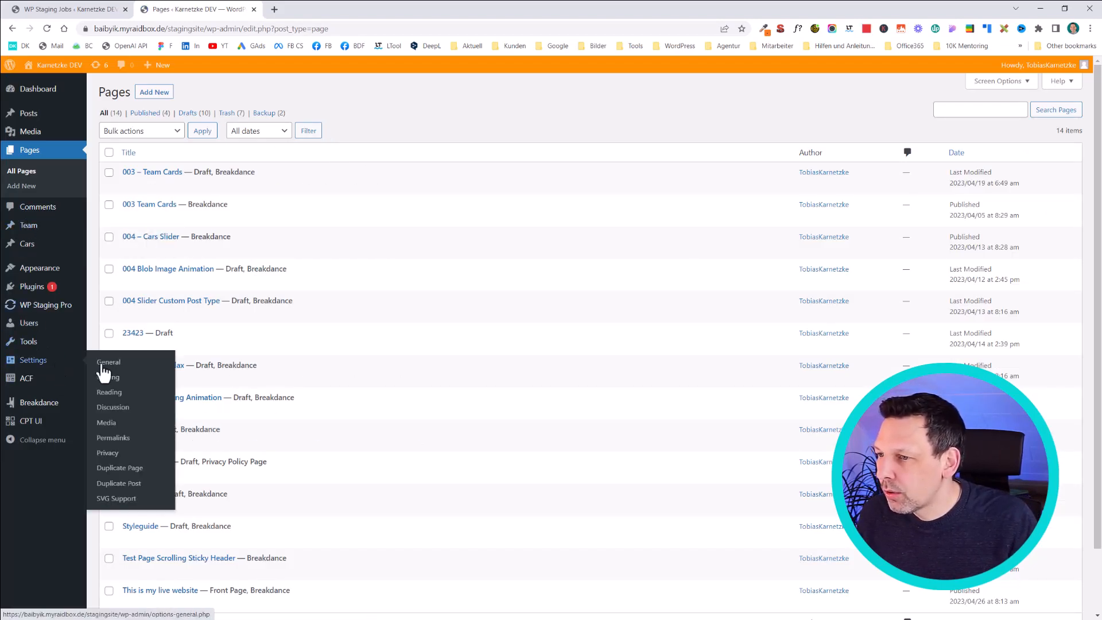
left_click(112, 368)
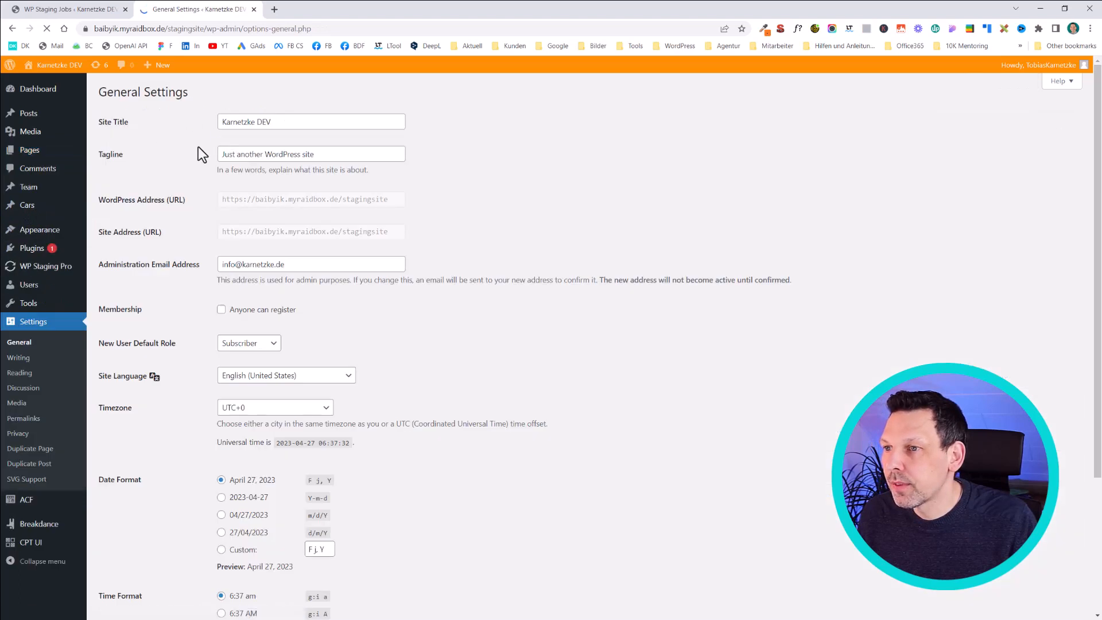
left_click_drag(283, 126, 187, 128)
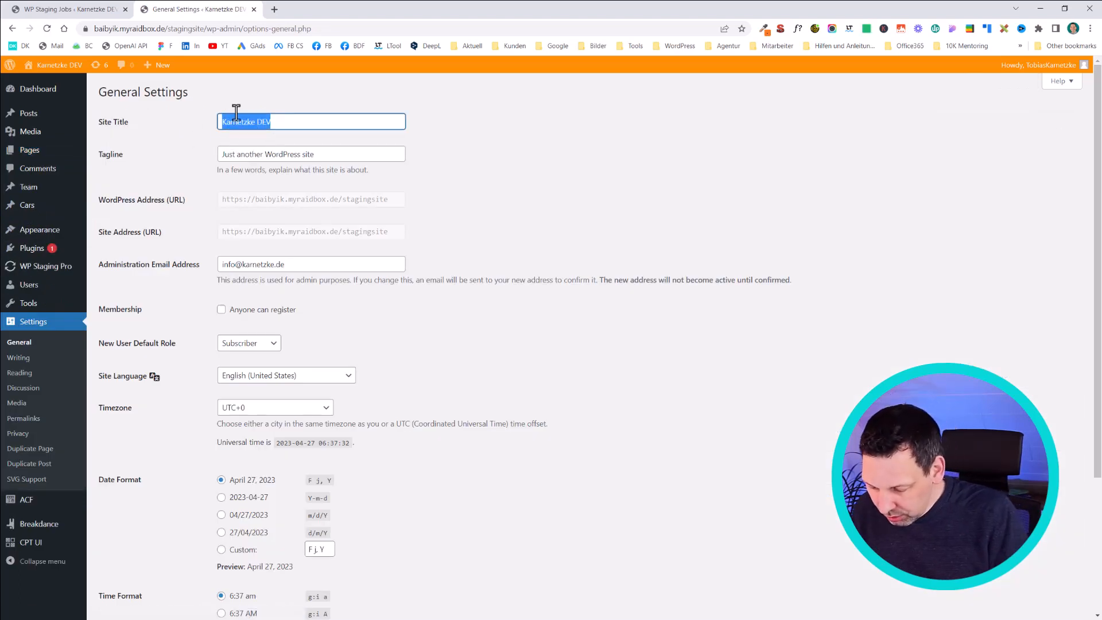
key("BackSpace")
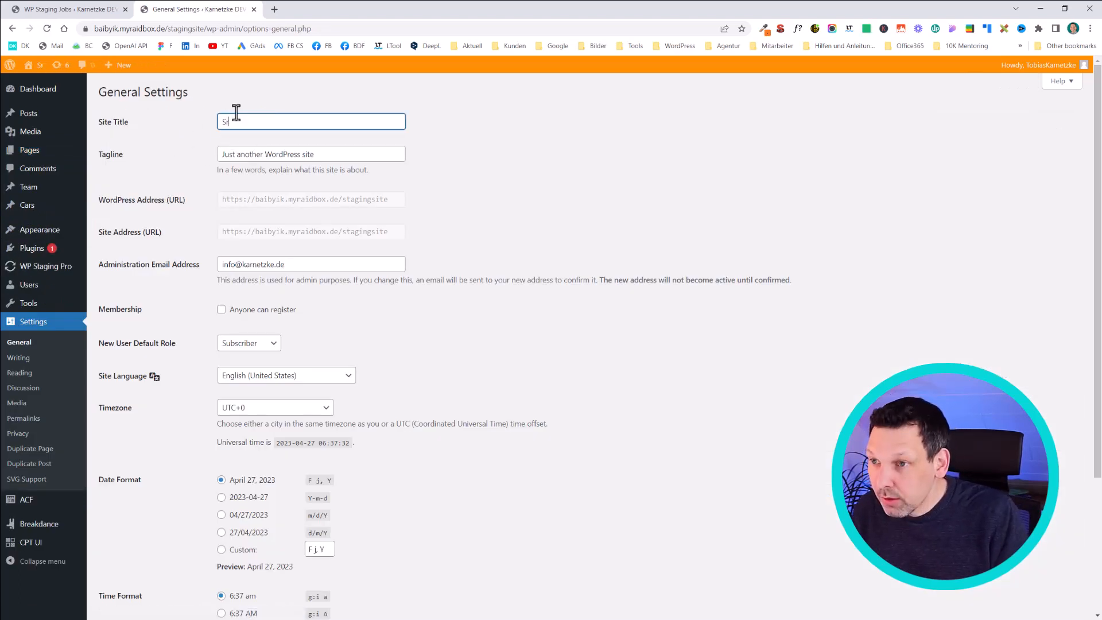
type("New")
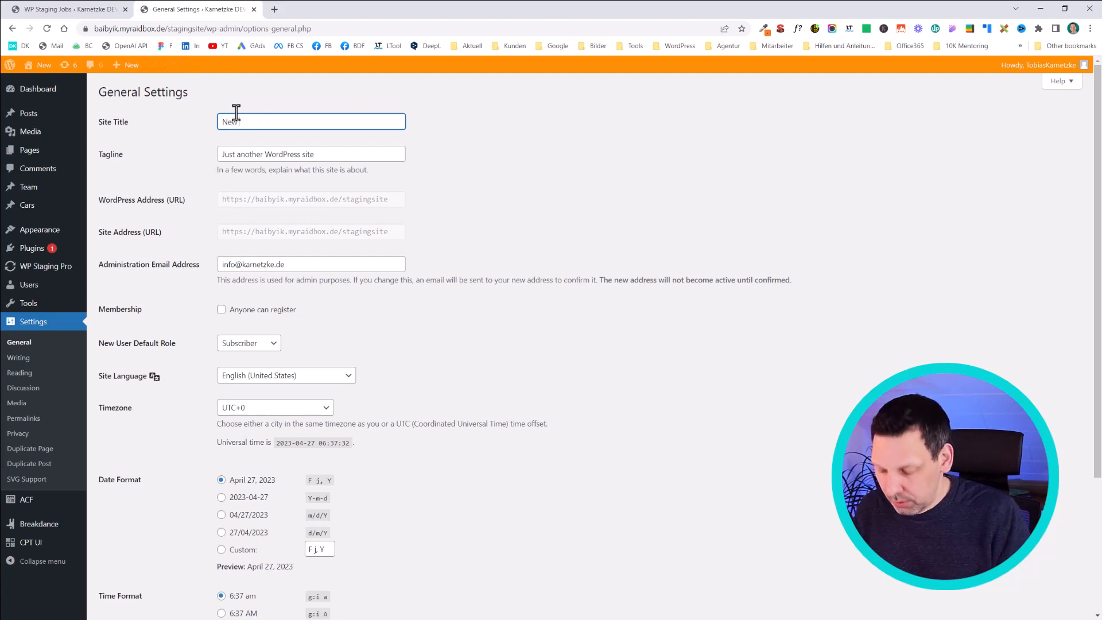
type(" Site Title")
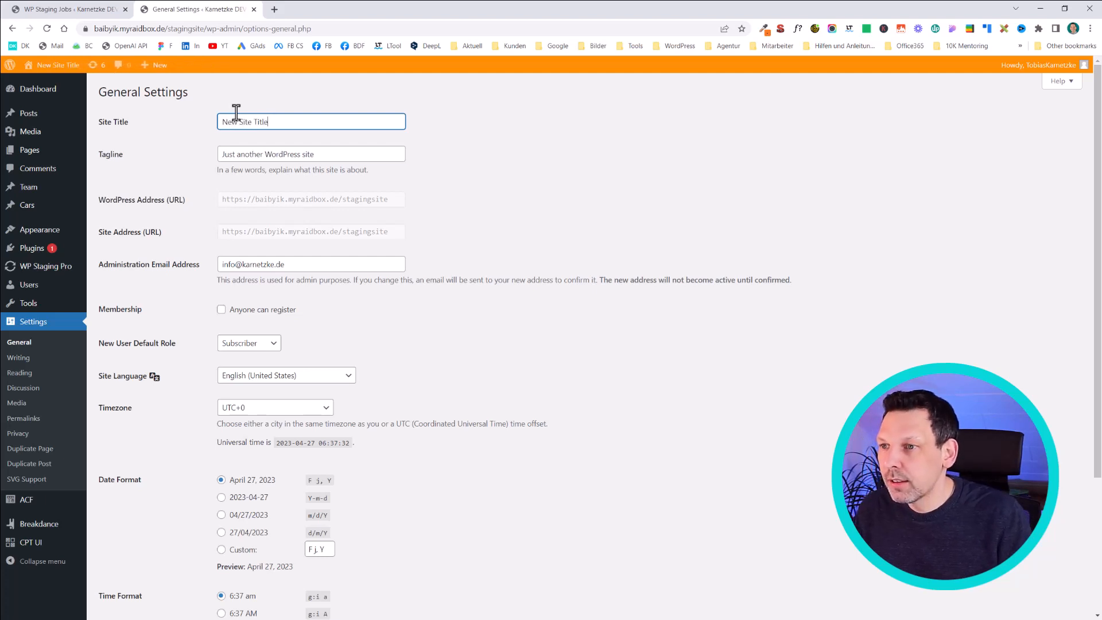
Step: Set the staging site's tagline to "An Awesome WordPress Website"
key("Tab")
type("An Aw")
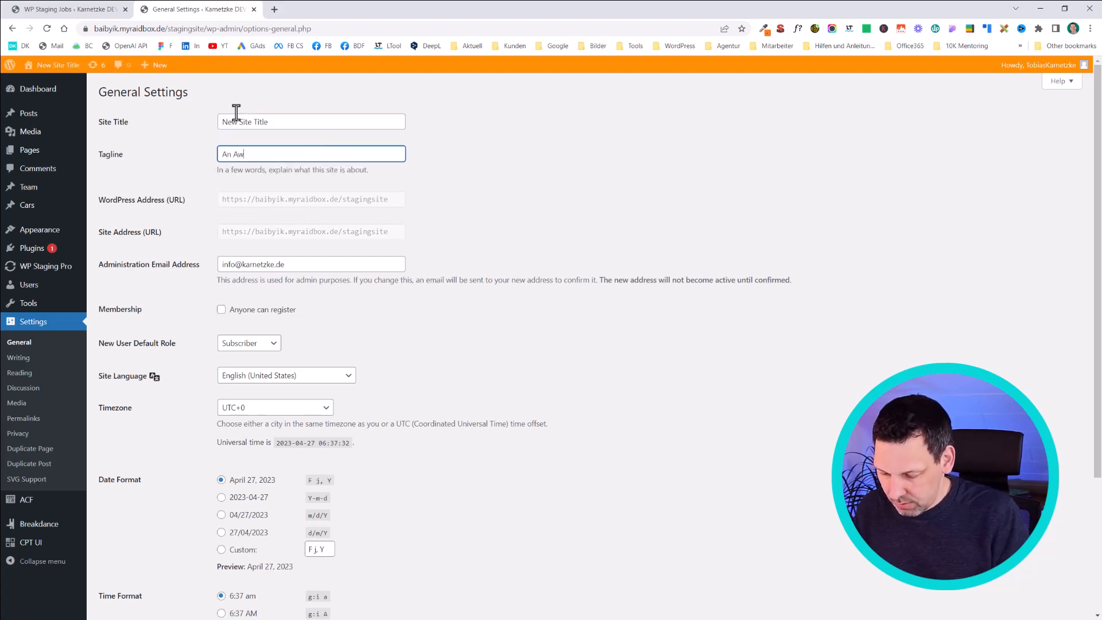
type("esome WordPress Website")
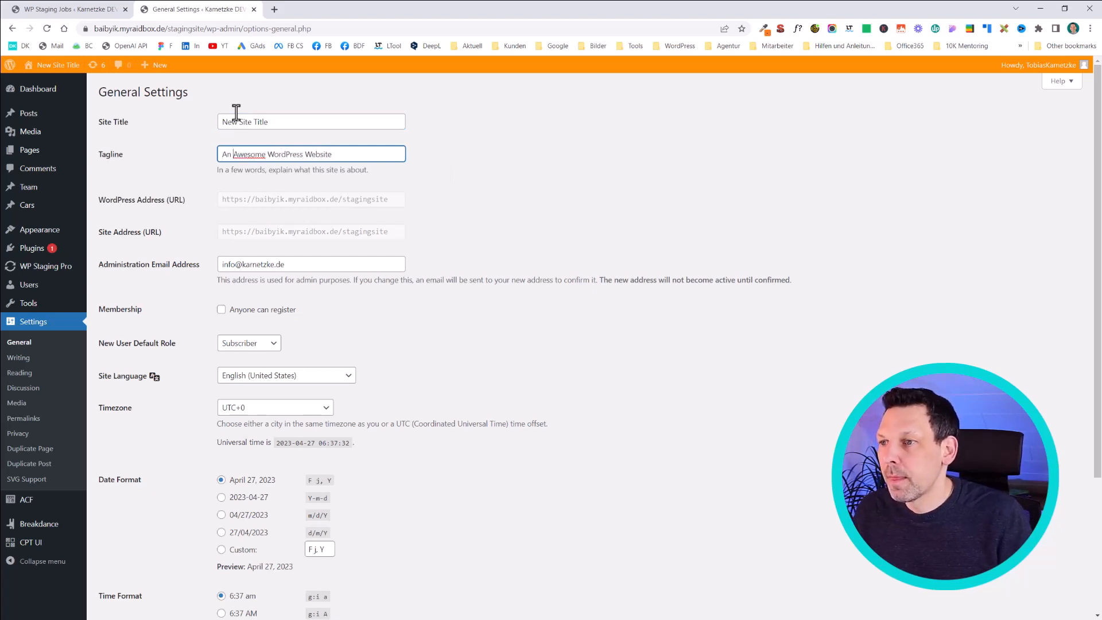
scroll(338, 321, "down", 3)
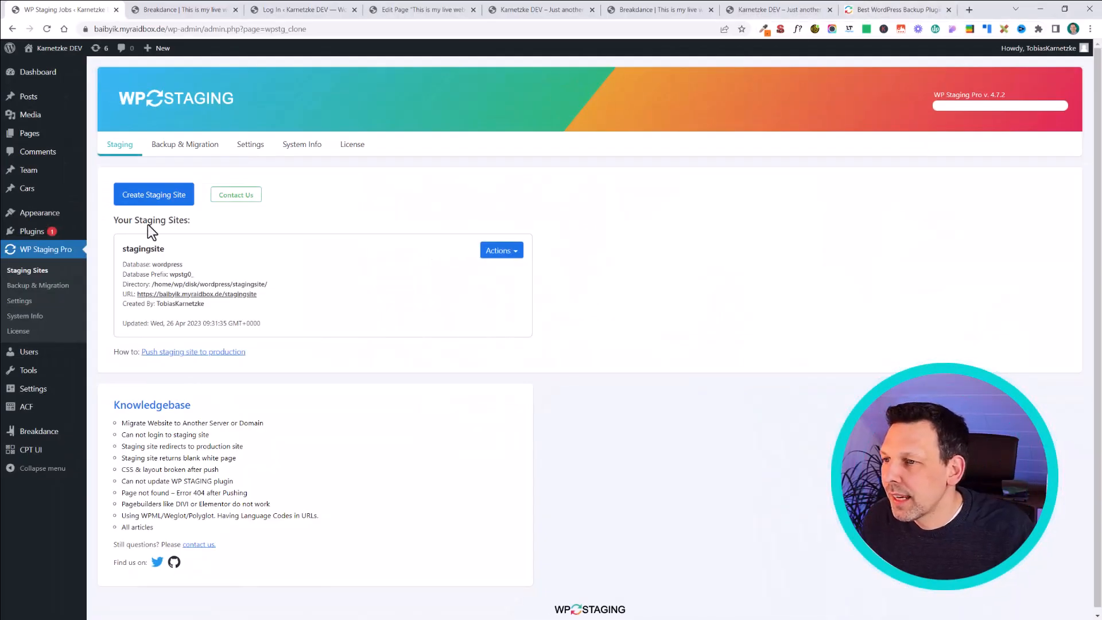
Step: On the live site's WP Staging page, start the Push Changes action for the staging site "stagingsite"
left_click_drag(113, 220, 108, 248)
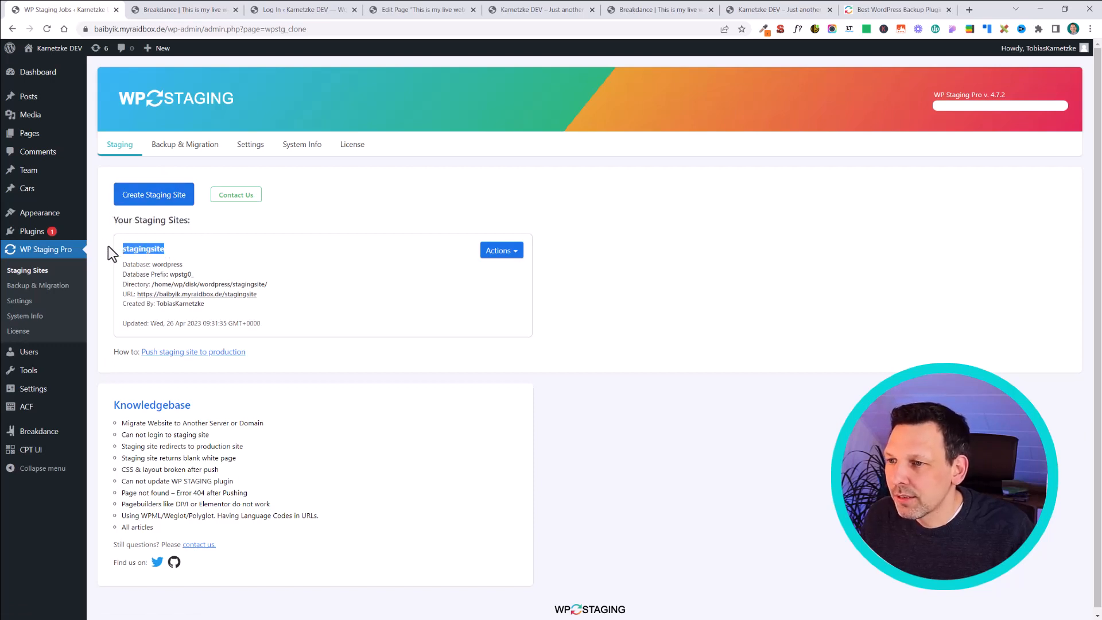
left_click(514, 251)
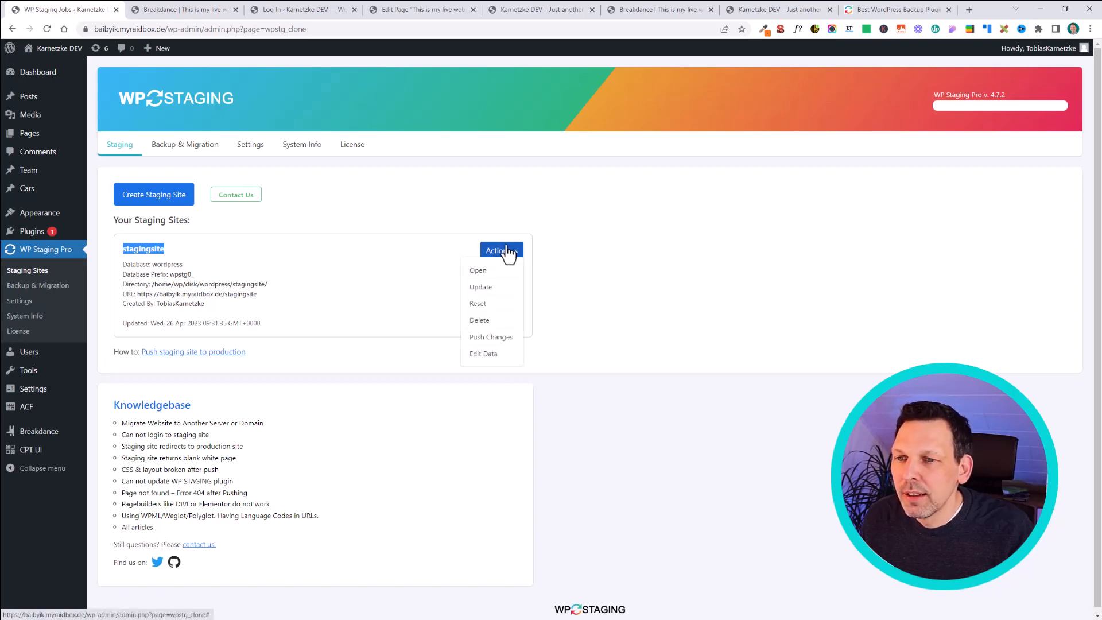
left_click(485, 338)
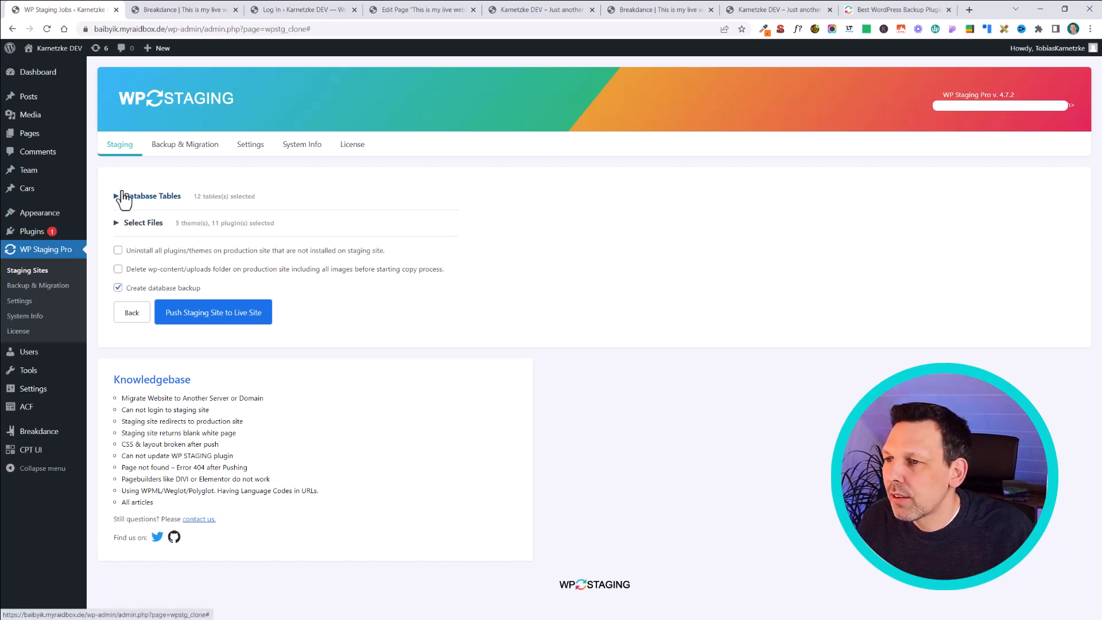
Step: Review the database tables, the plugin, upload and theme folders, and the remaining options selected for the push
left_click(122, 197)
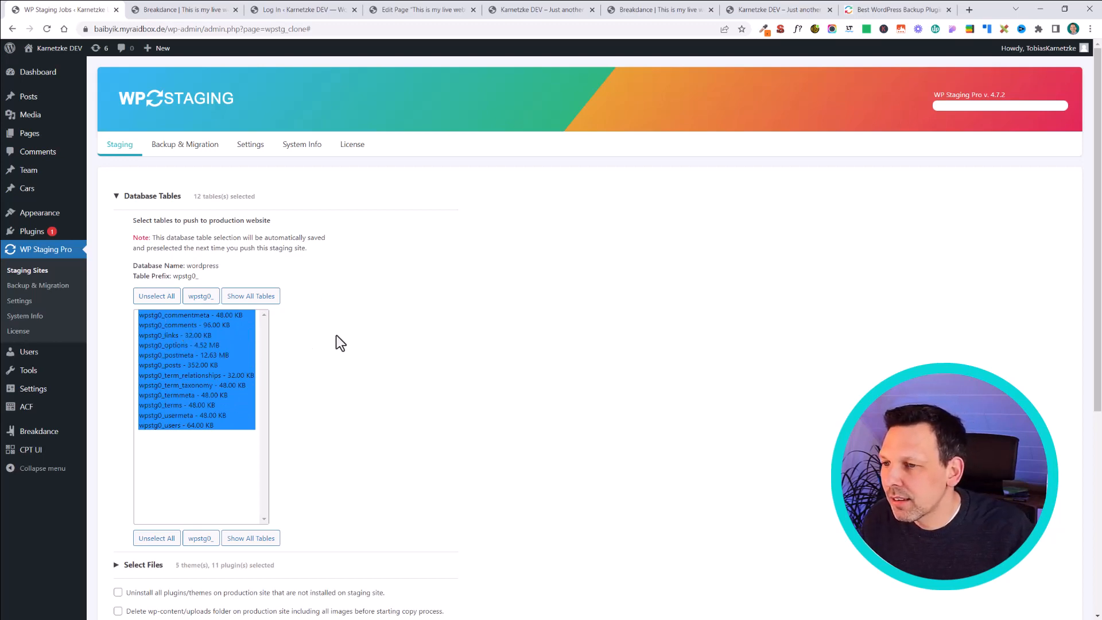
scroll(340, 343, "down", 3)
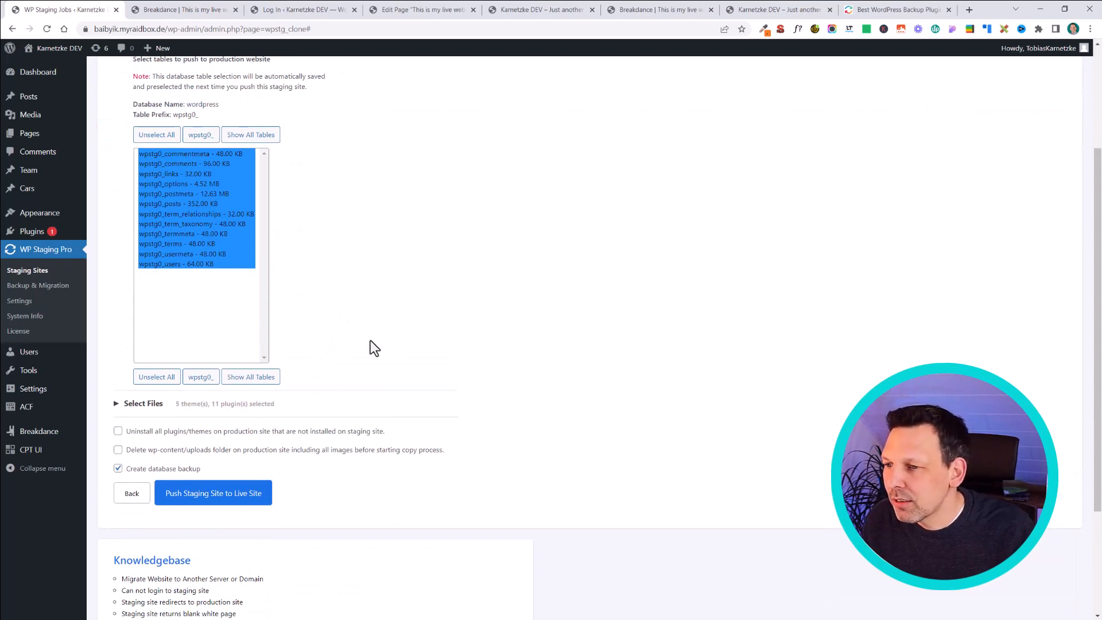
left_click(131, 407)
scroll(356, 365, "down", 4)
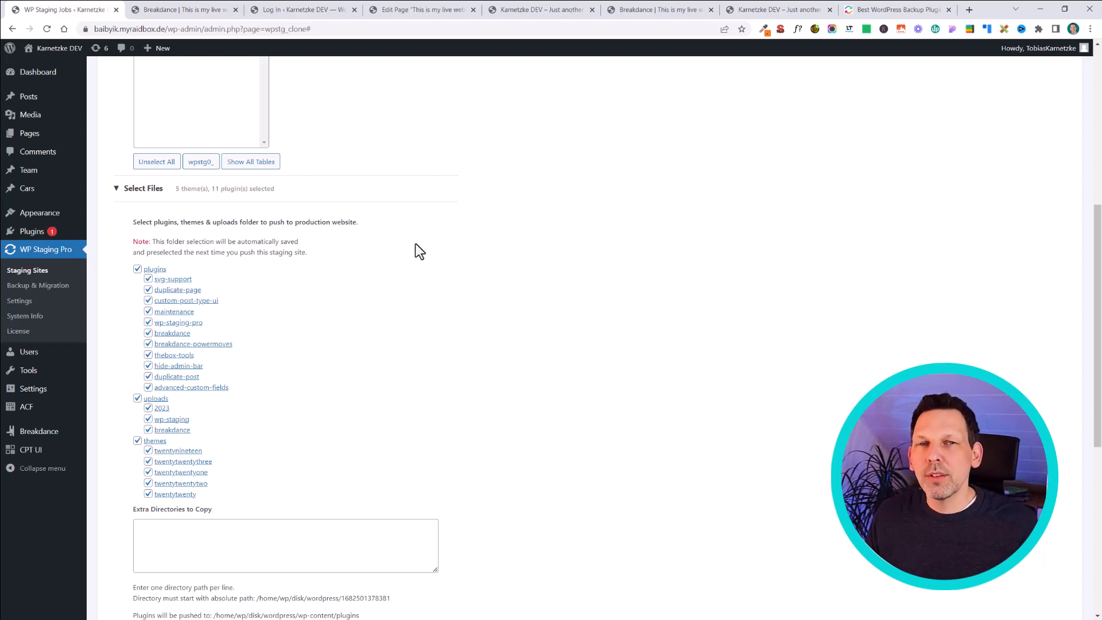
scroll(243, 342, "down", 3)
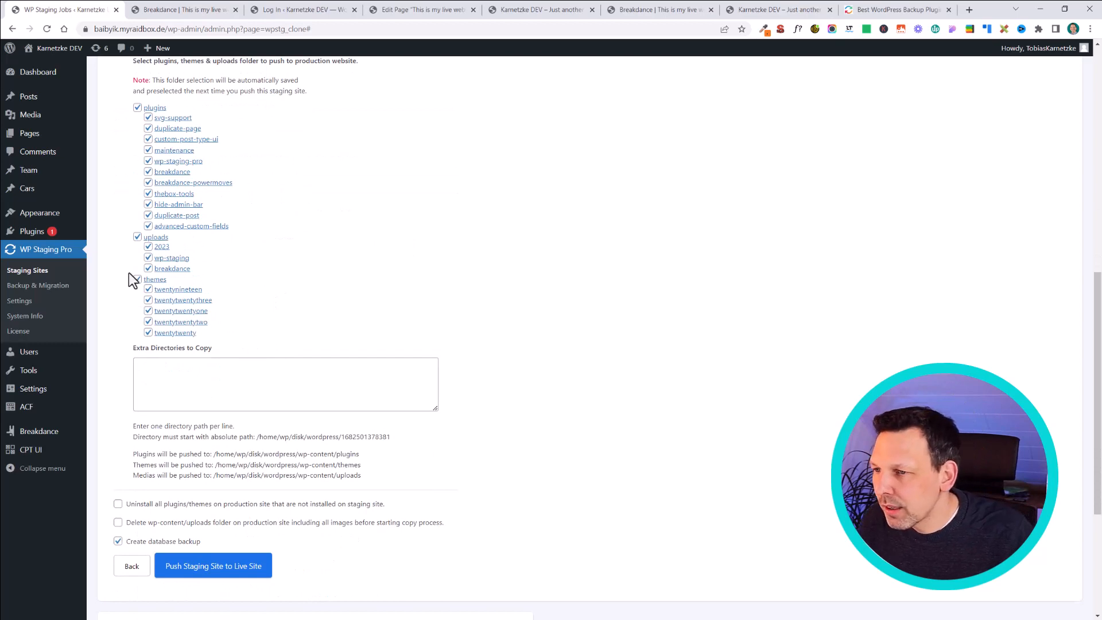
scroll(119, 252, "down", 3)
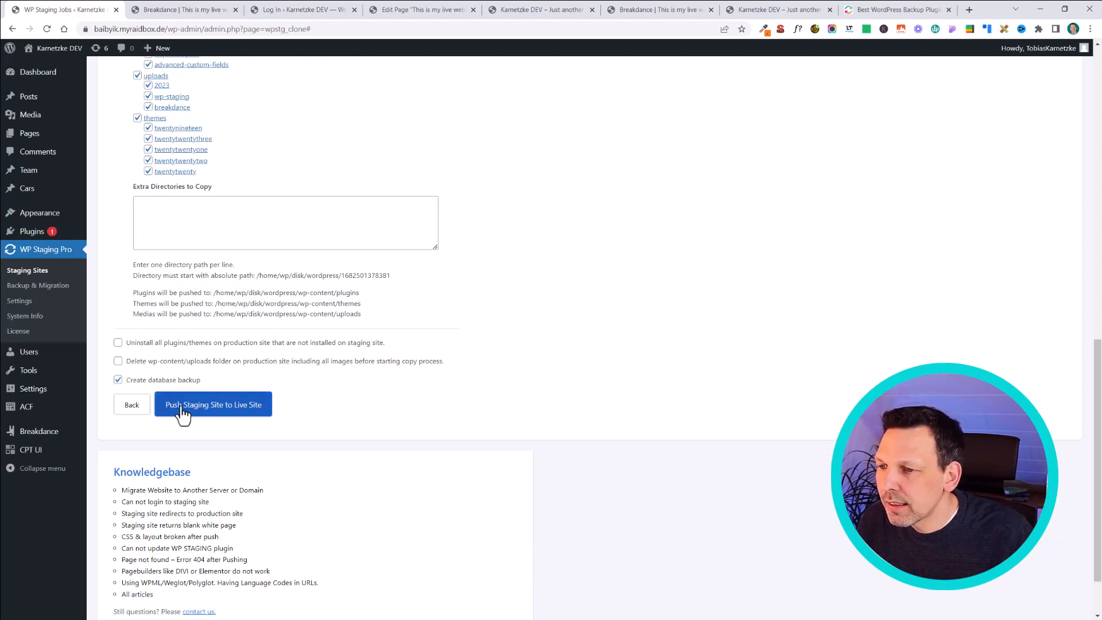
Step: Push the staging site to the live site, read the overwrite warning and confirm the push
left_click(246, 418)
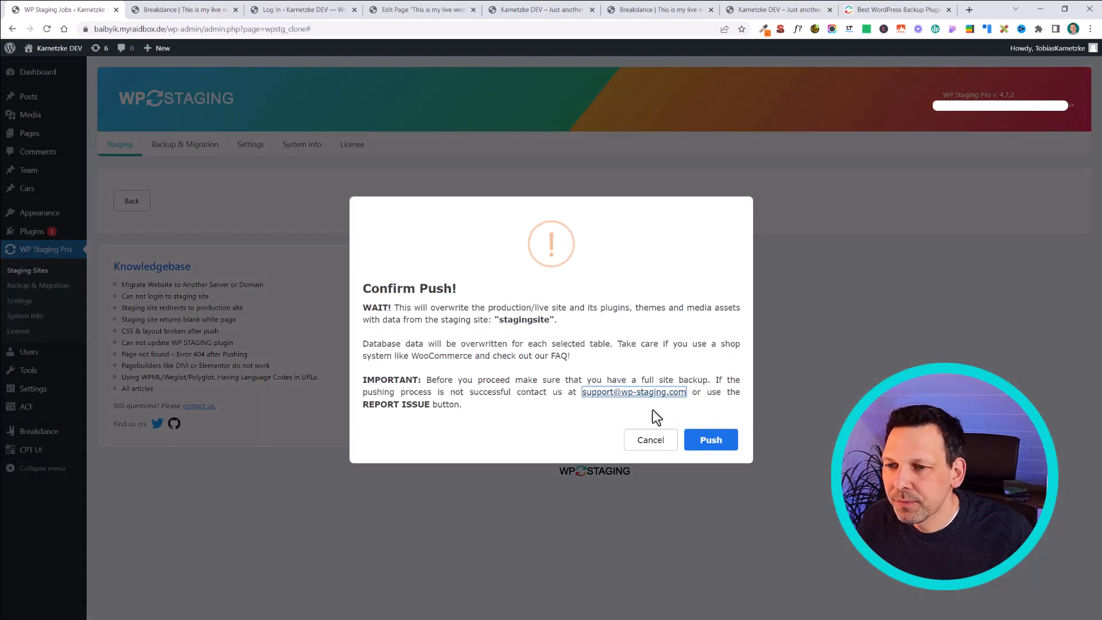
triple_click(431, 288)
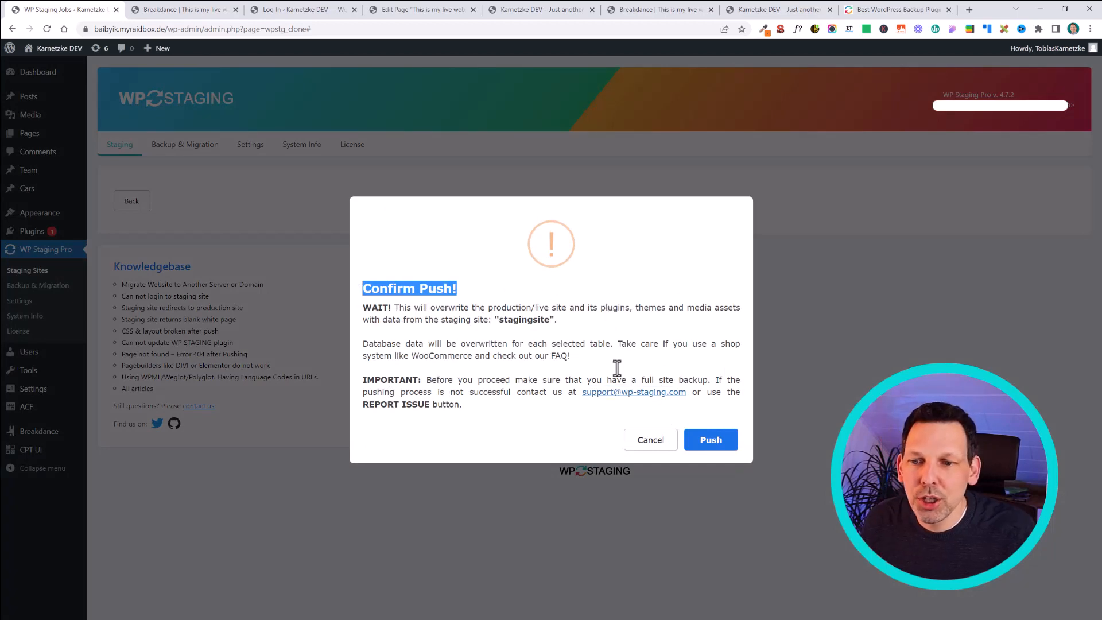
left_click(711, 438)
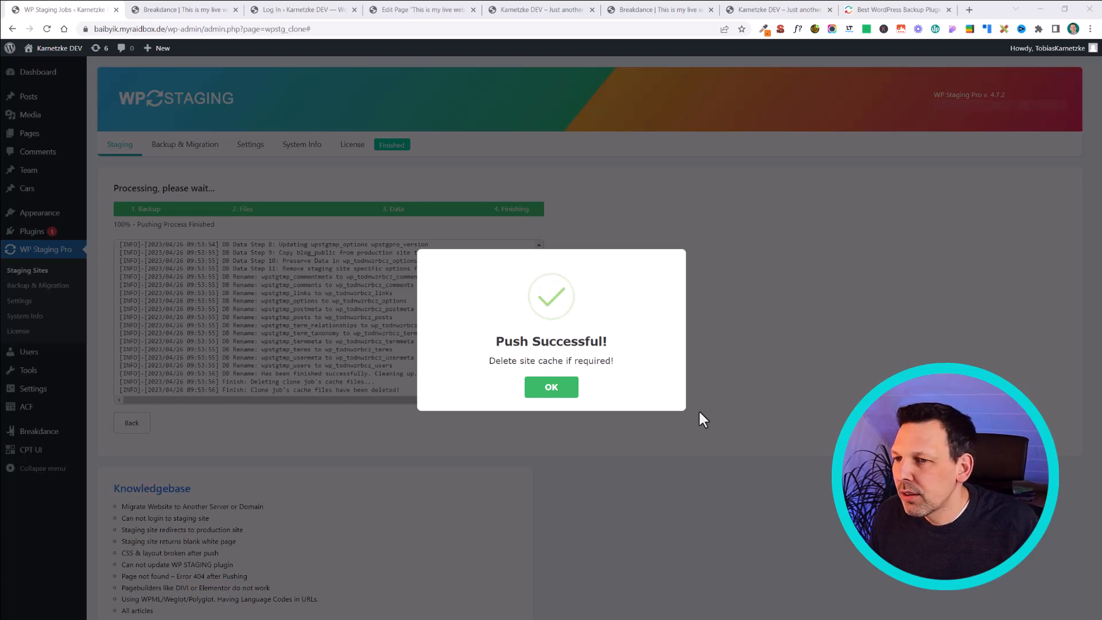
Step: Dismiss the completed push message and open the live site's front page in a new tab to check the pushed content
left_click(574, 394)
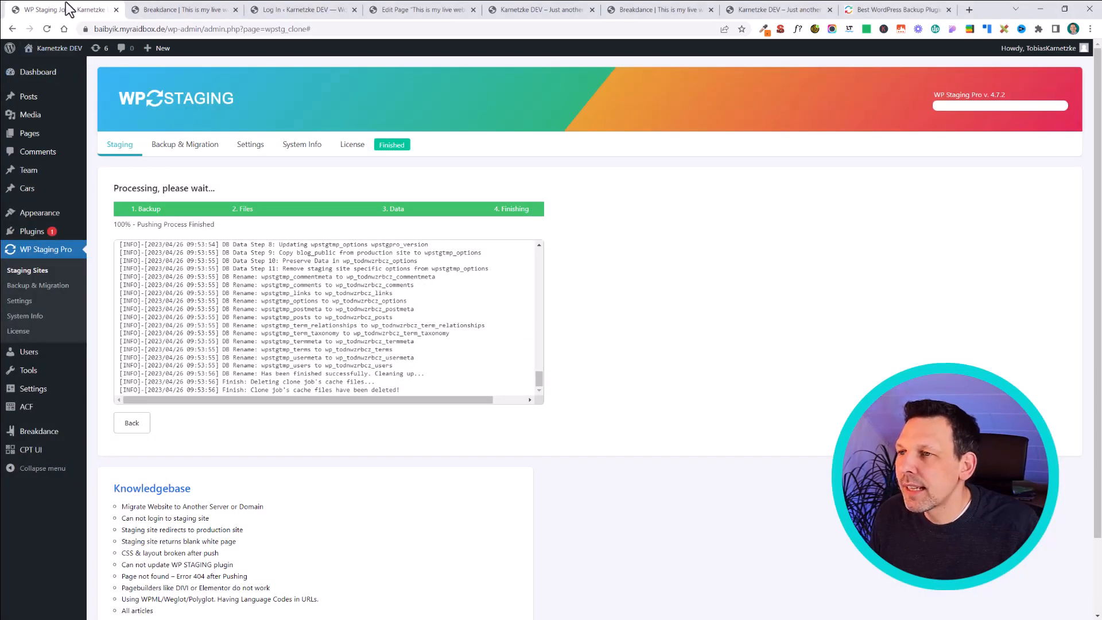
left_click(189, 29)
left_click(193, 29)
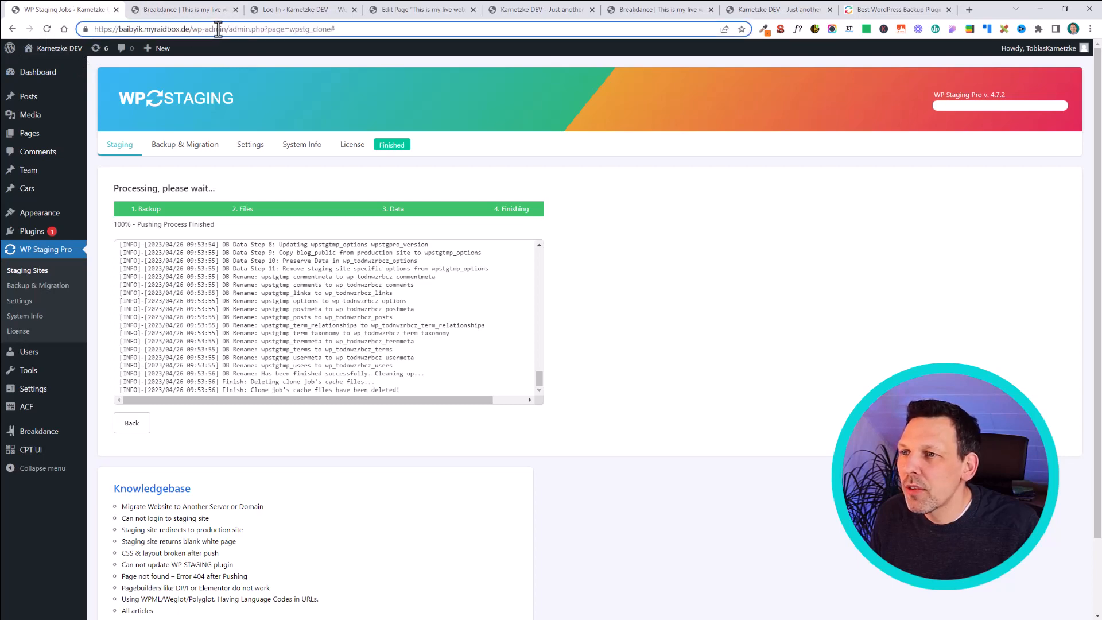
right_click(86, 44)
left_click(90, 48)
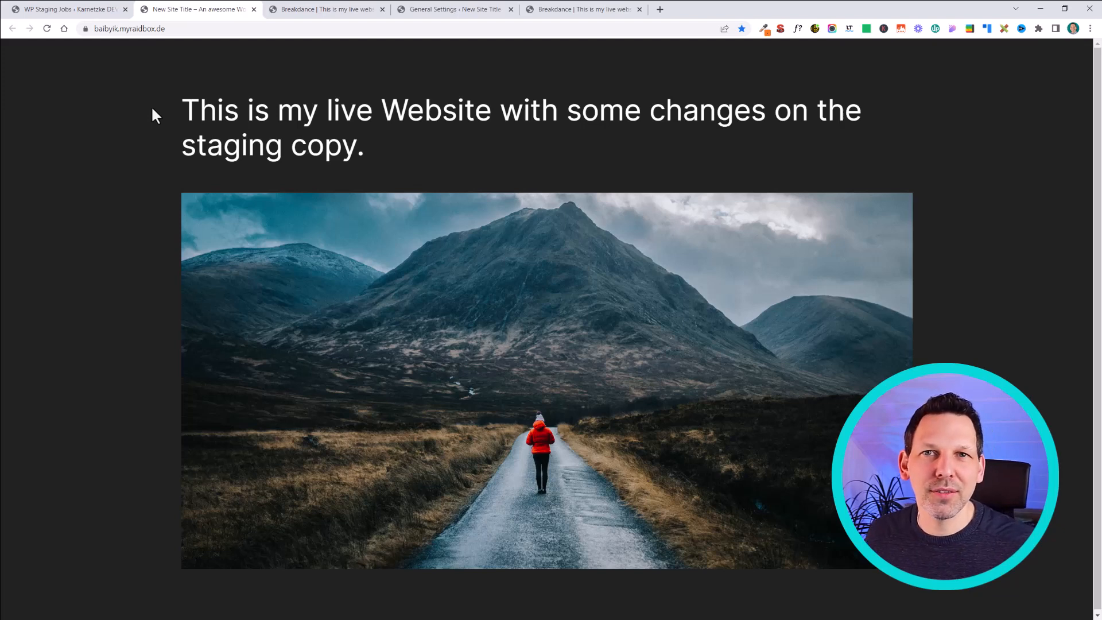
Step: On the live site's dashboard, open the General Settings and check the pushed site title and tagline
left_click(86, 9)
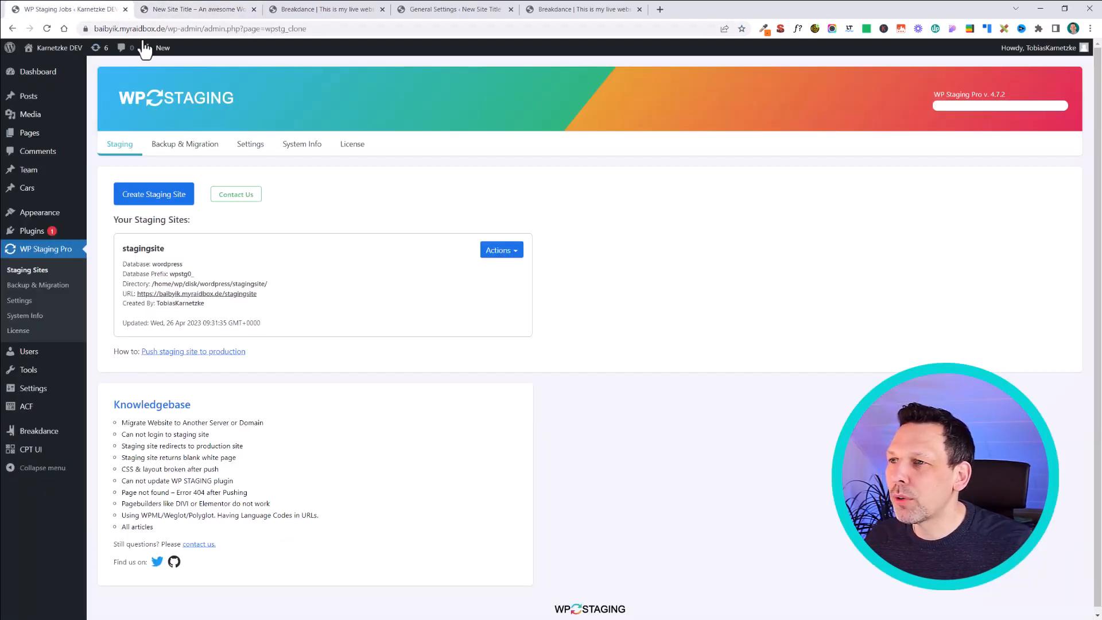
left_click_drag(202, 29, 122, 55)
left_click(347, 228)
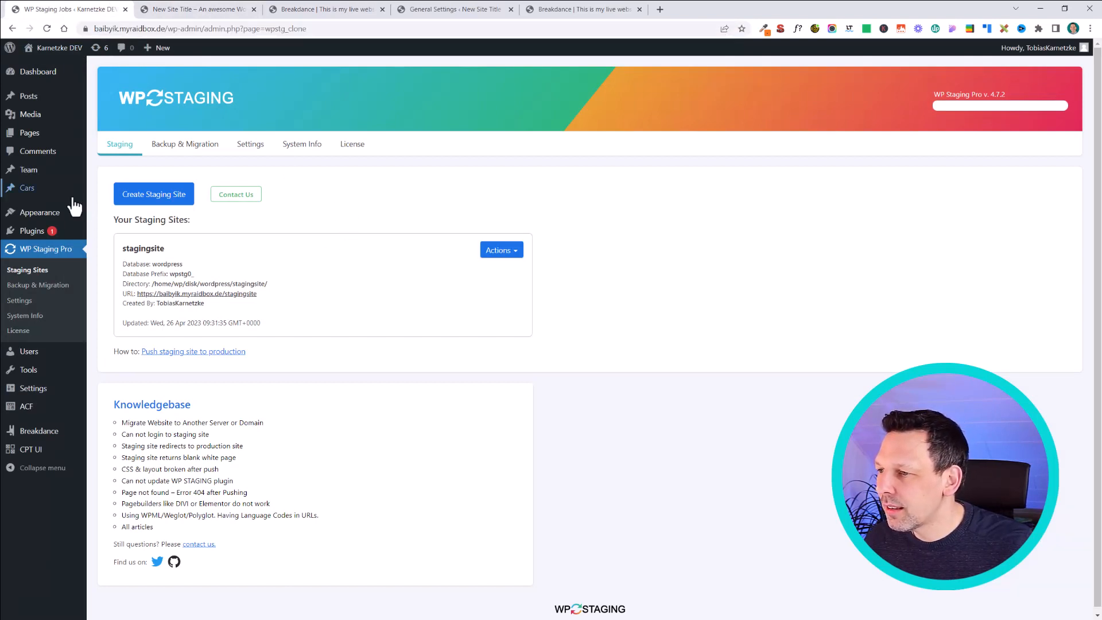
mouse_move(39, 395)
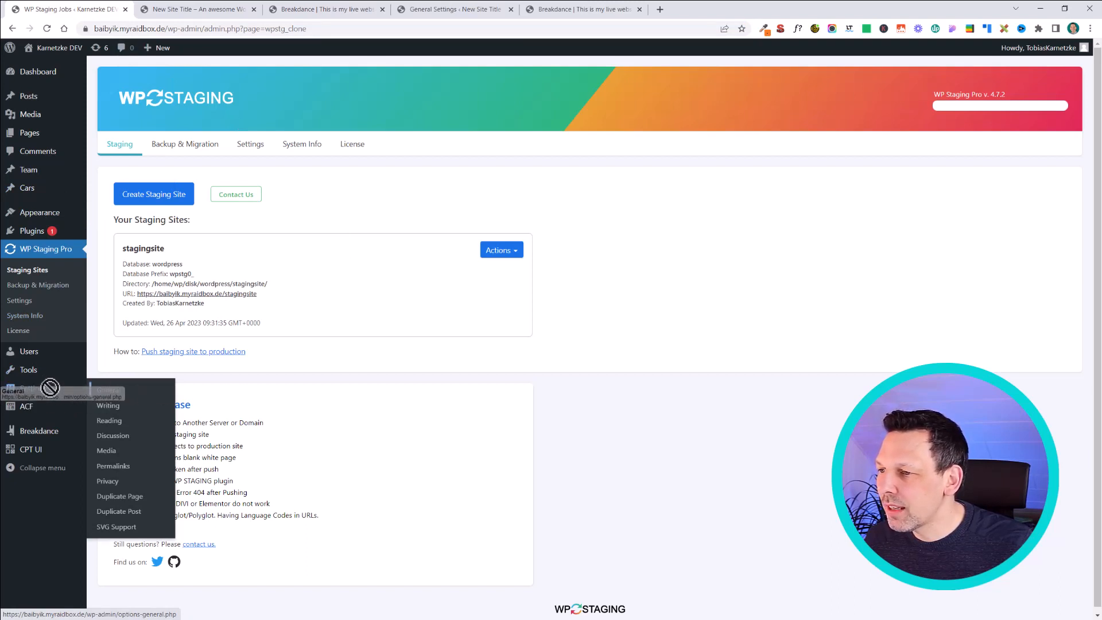
left_click(115, 393)
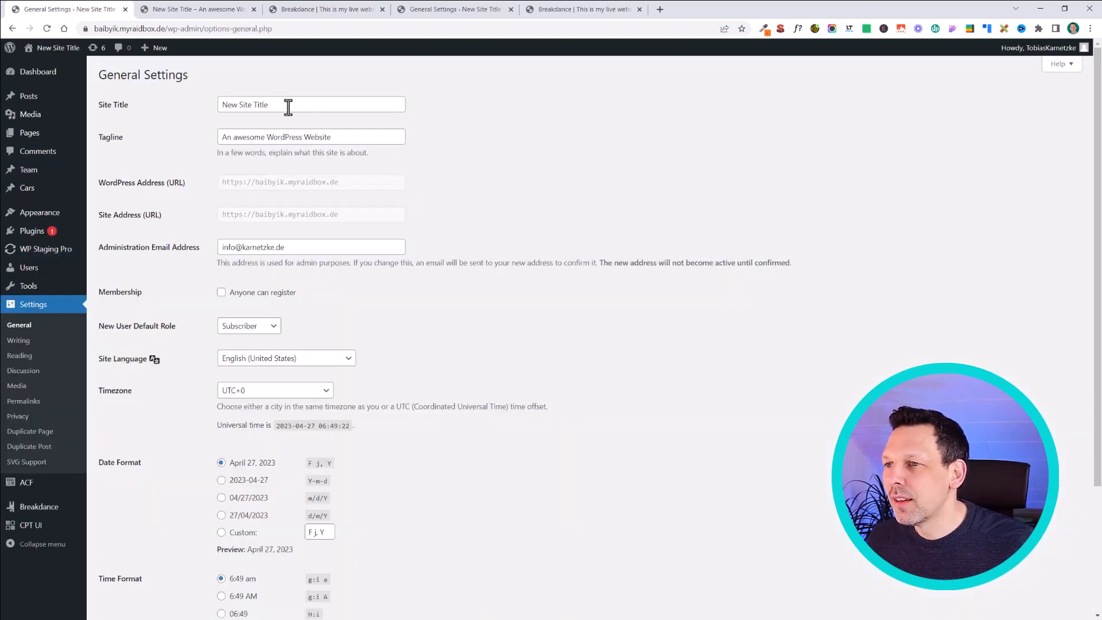
triple_click(288, 107)
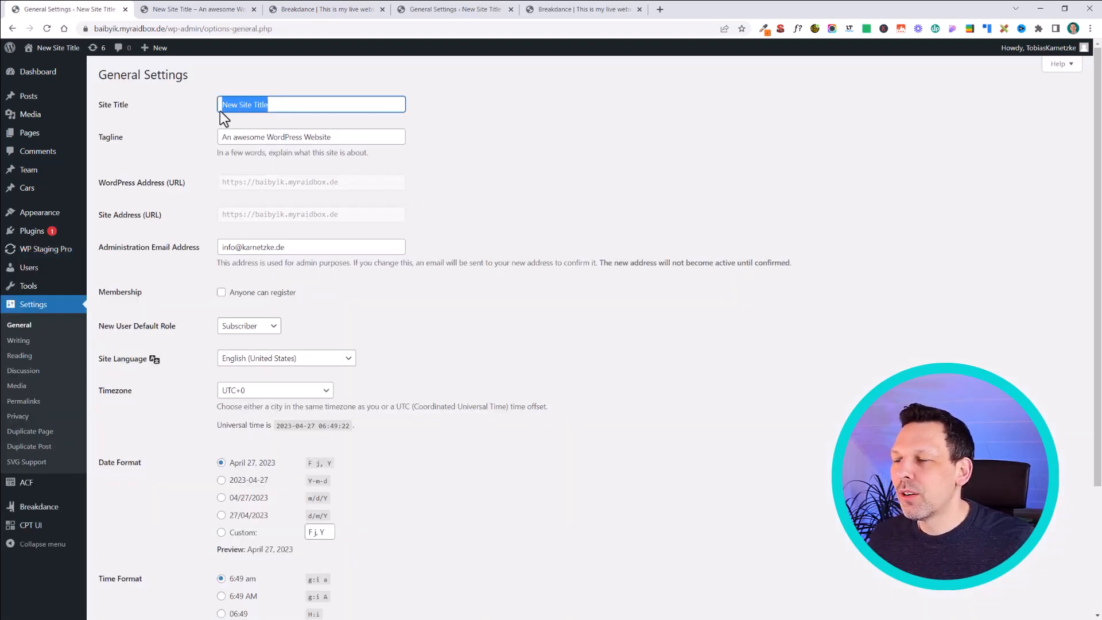
left_click_drag(342, 137, 204, 136)
left_click(468, 128)
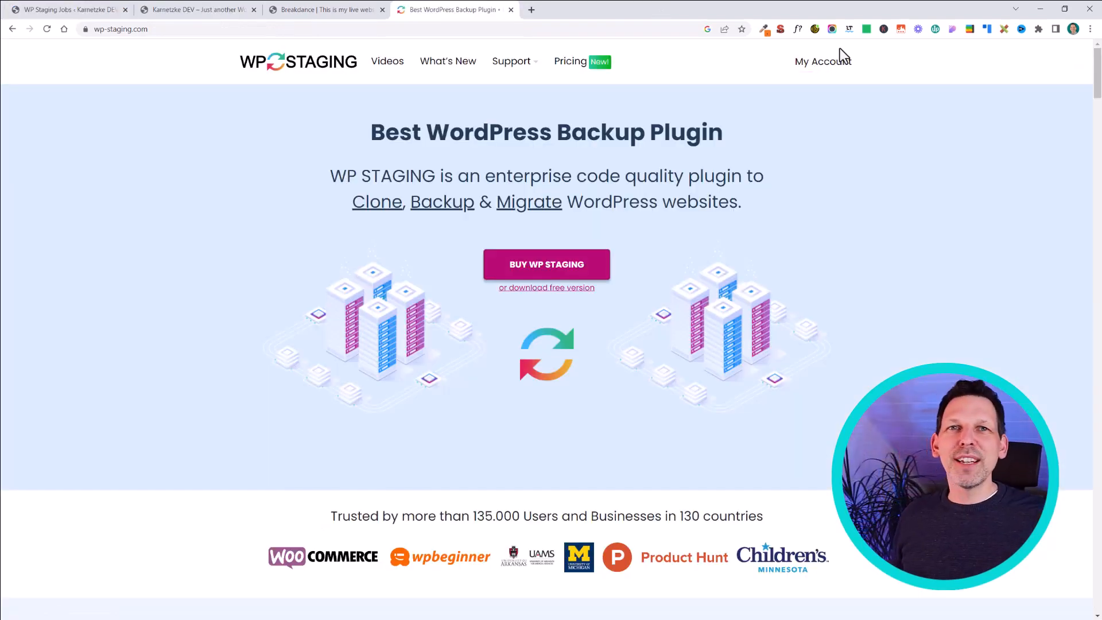
Step: On the wp-staging.com homepage, review the numbered feature sections on backups, website transfer, cloning, multisites and separate databases
scroll(662, 297, "down", 15)
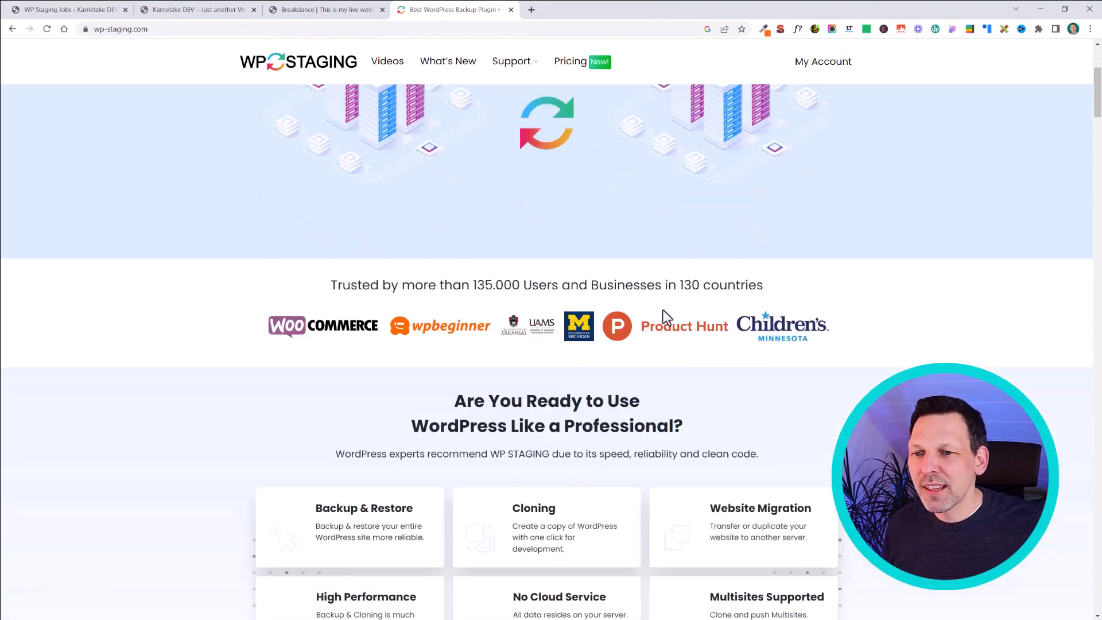
scroll(834, 302, "down", 15)
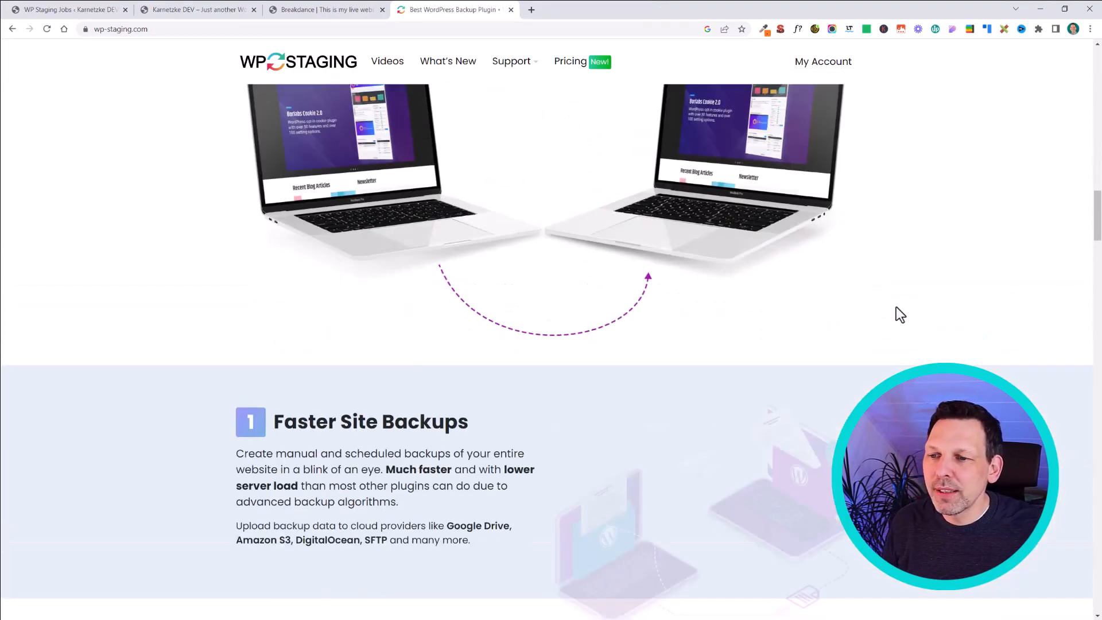
scroll(905, 298, "down", 2)
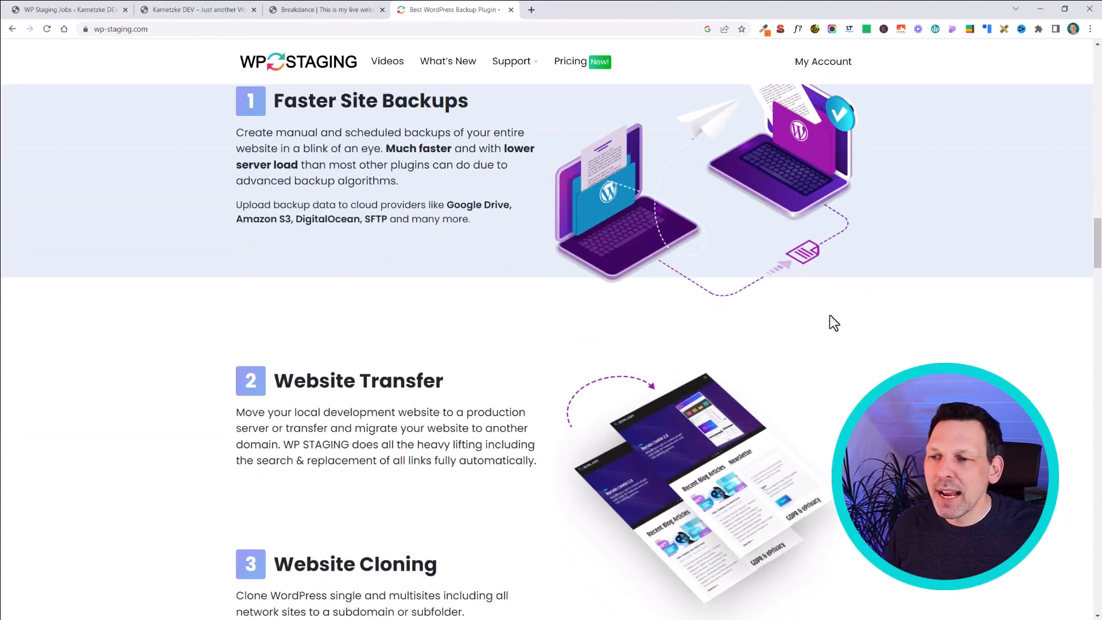
scroll(830, 315, "down", 2)
scroll(802, 268, "down", 2)
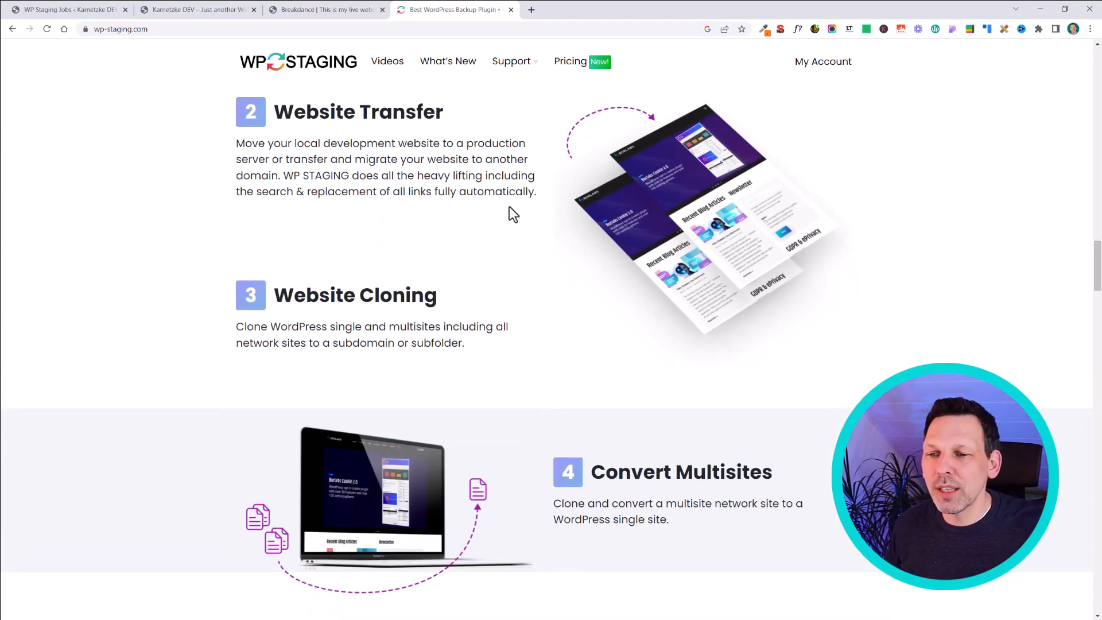
scroll(1040, 394, "down", 4)
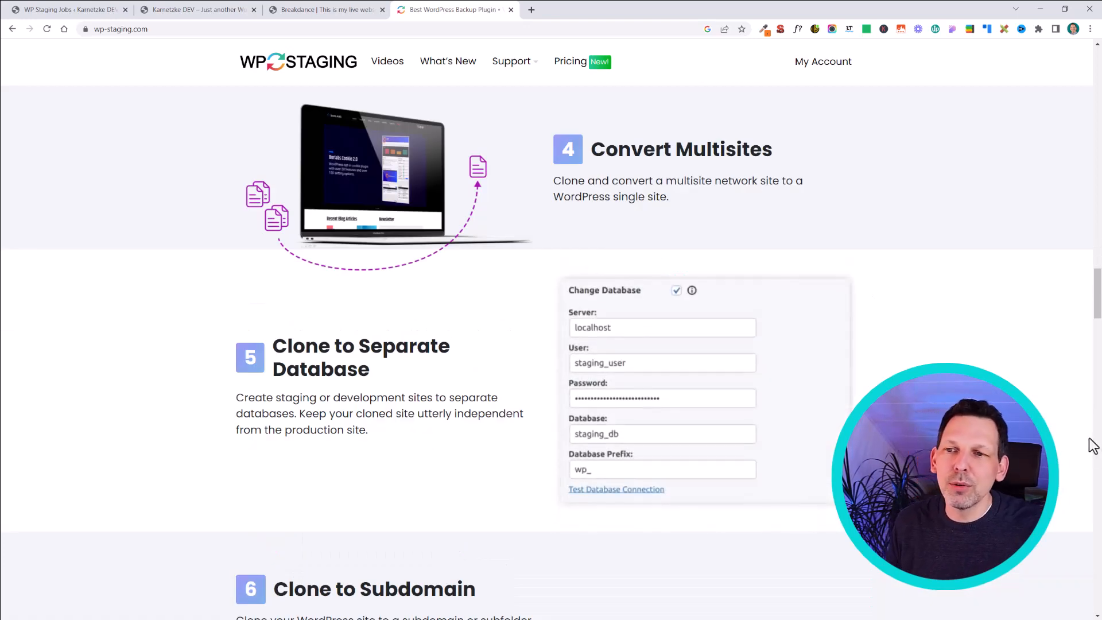
scroll(701, 464, "down", 1)
scroll(769, 418, "down", 3)
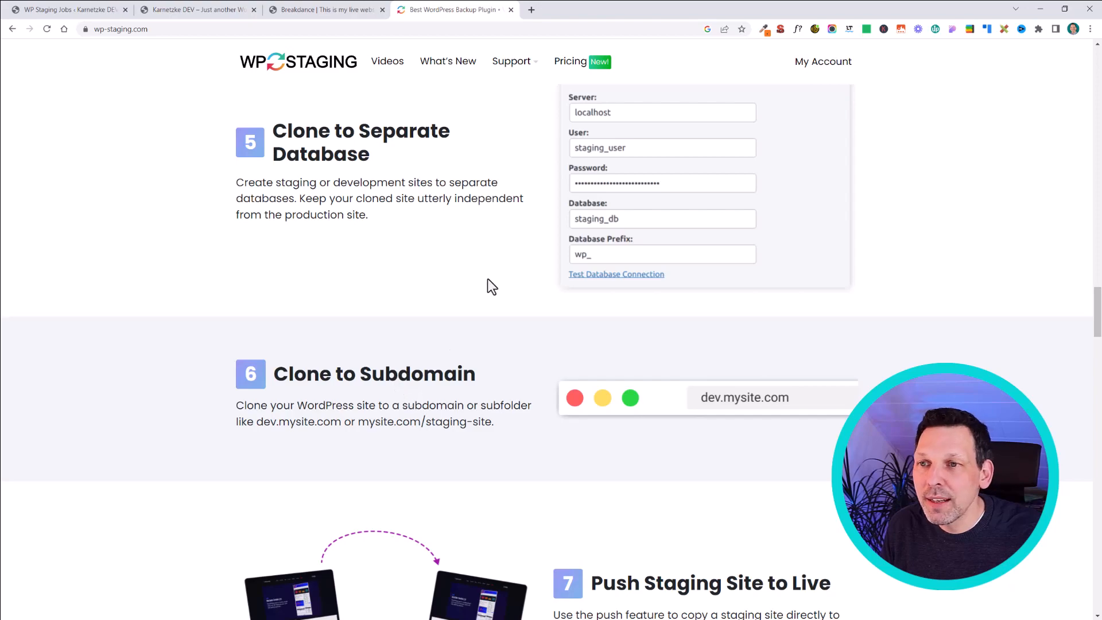
Step: Show the WP Staging pricing plans in USD and examine the Business plan's price and site limit
left_click(570, 61)
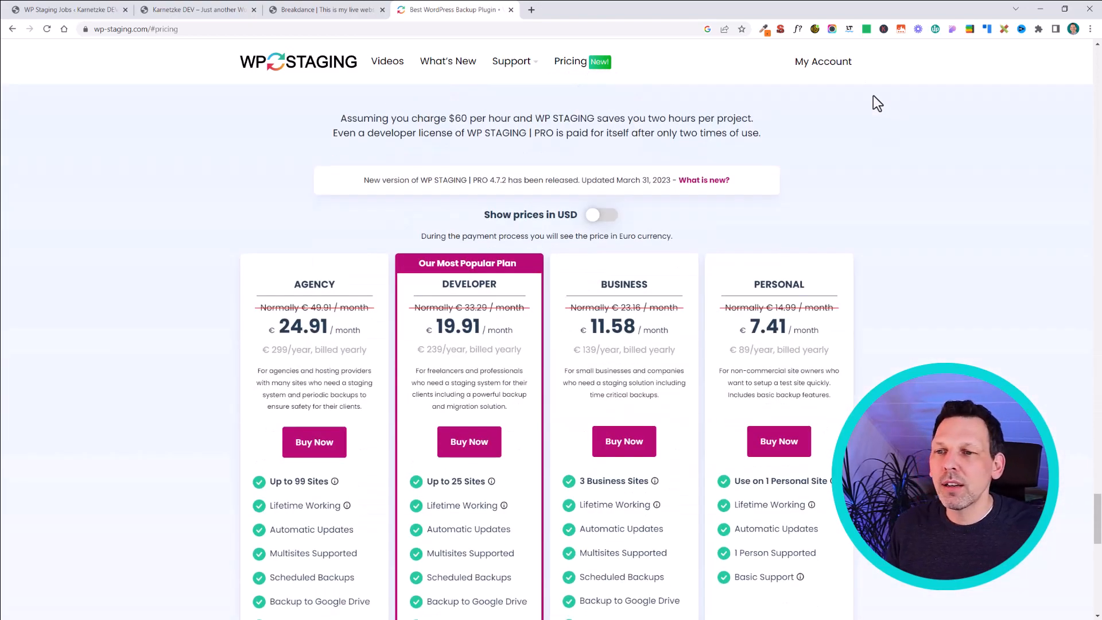
left_click(608, 215)
scroll(747, 228, "down", 2)
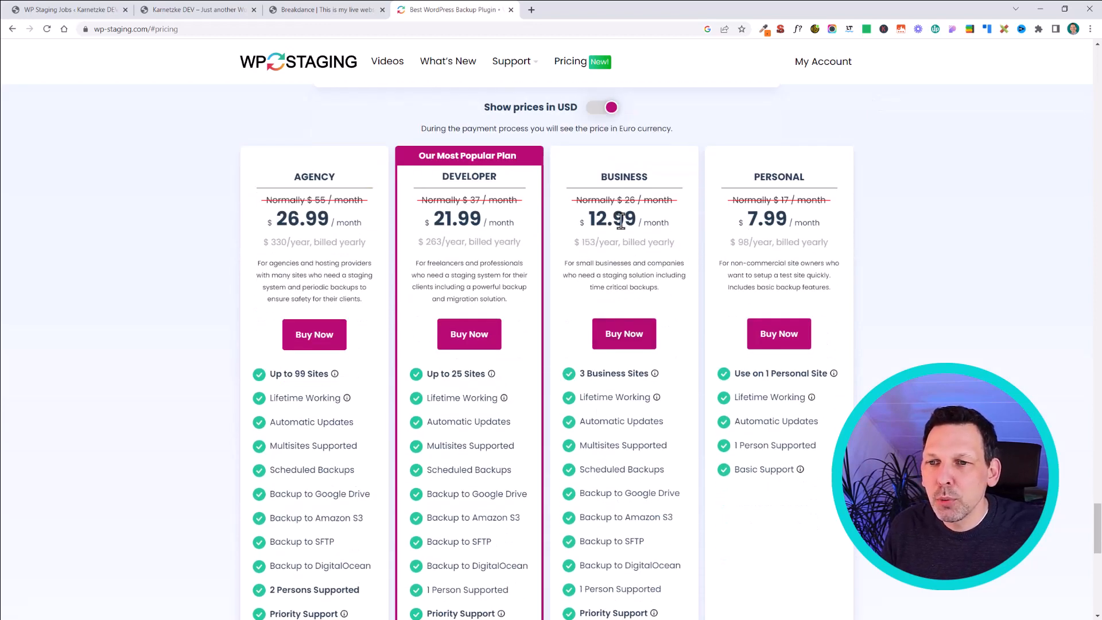
mouse_move(583, 368)
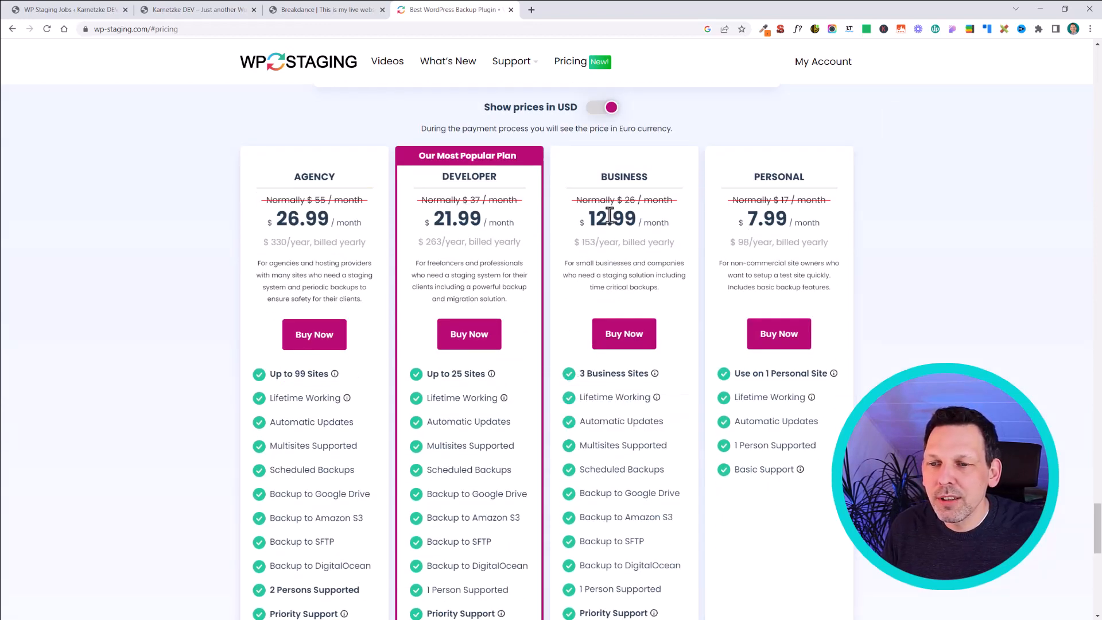
left_click_drag(578, 373, 650, 372)
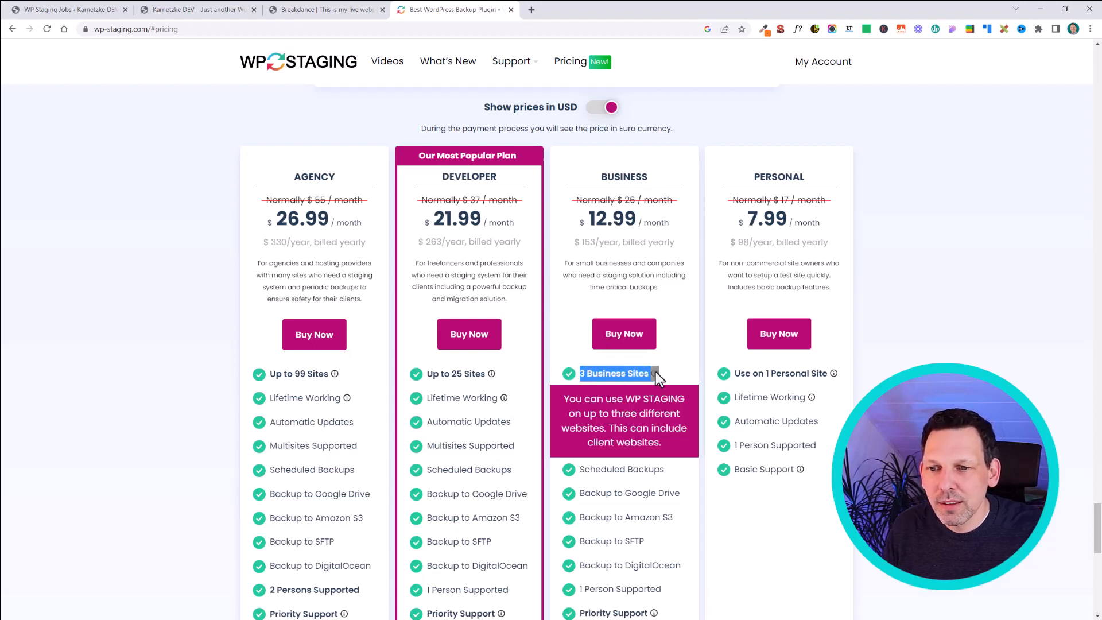
left_click(683, 344)
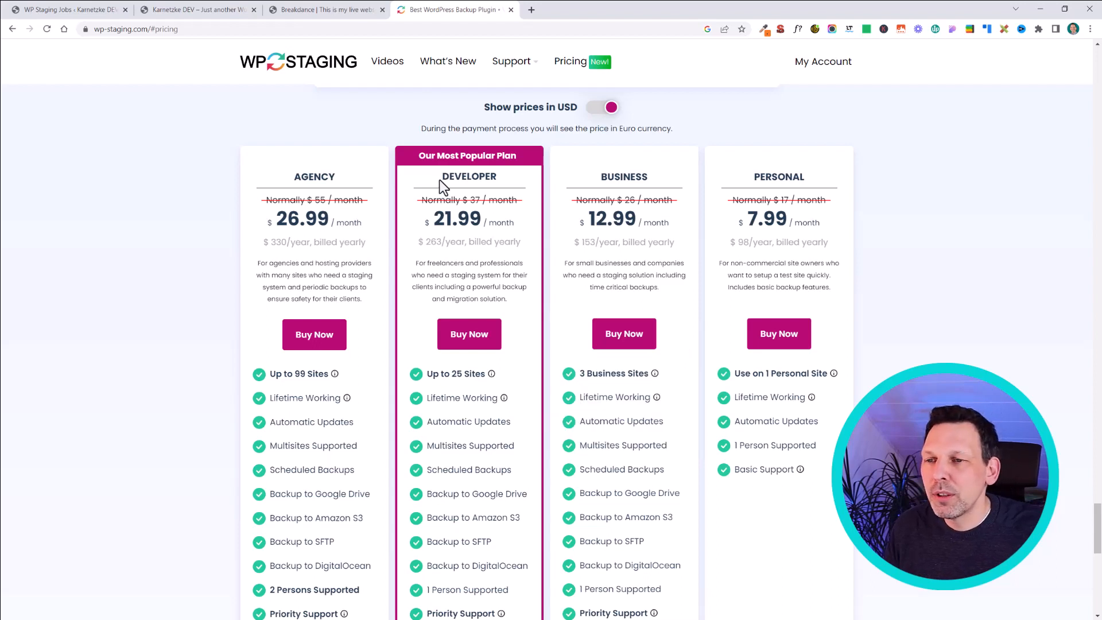
Step: Compare the number of sites allowed by the Developer and Agency plans
left_click_drag(464, 175, 497, 177)
mouse_move(430, 374)
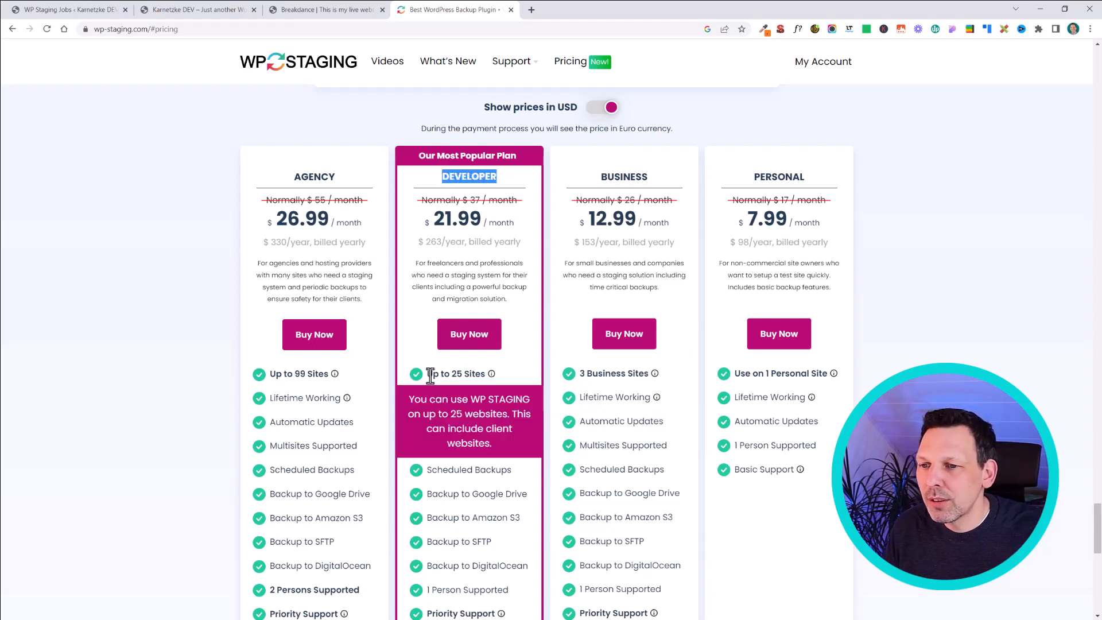
left_click_drag(432, 374, 481, 374)
mouse_move(273, 398)
left_click_drag(274, 377, 380, 117)
left_click(878, 237)
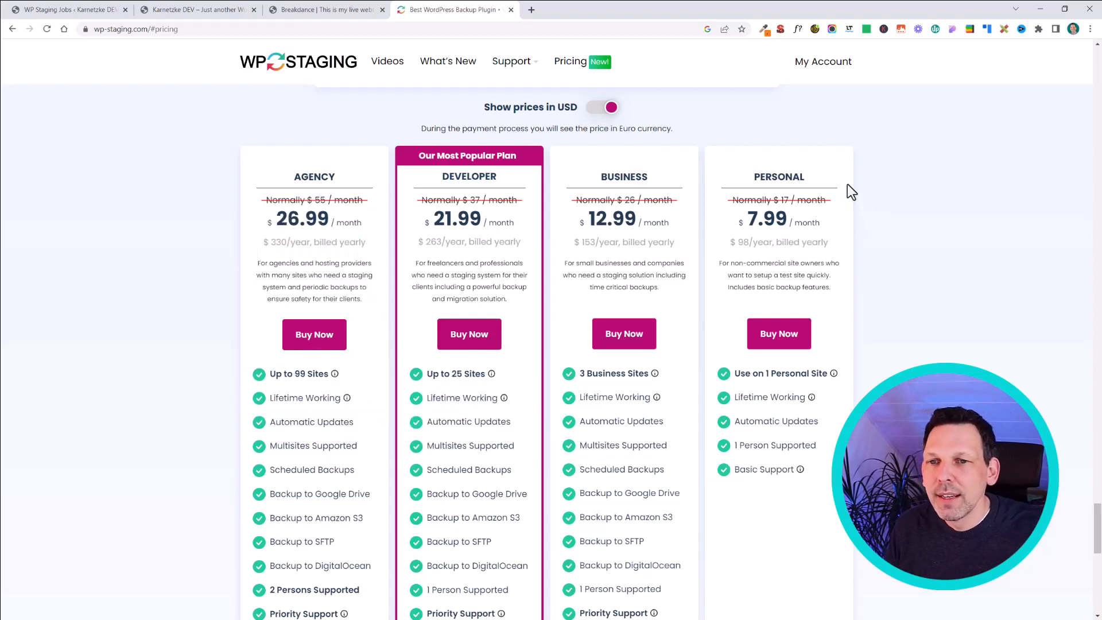